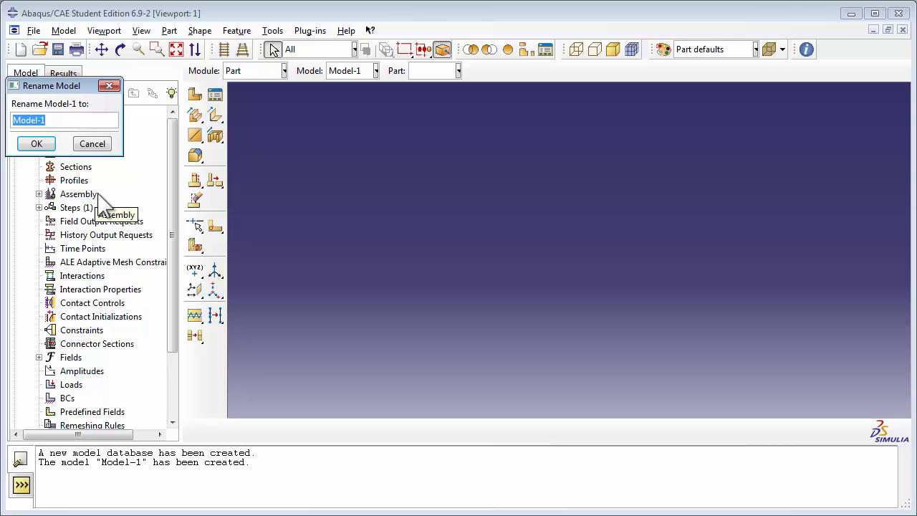
Step: Rename the model to Beam Frame
{"action": "type", "text": "me"}
{"action": "left_click", "coordinate": [28, 145]}
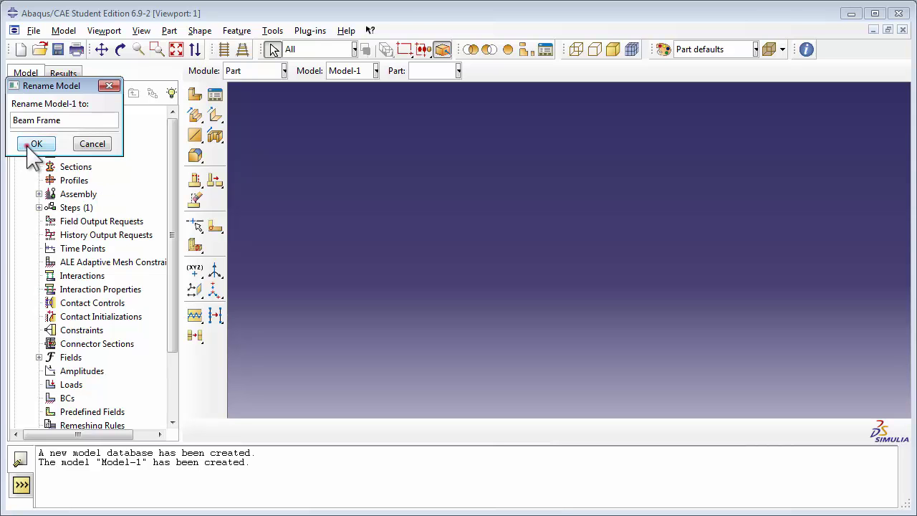
Step: Create a 3D deformable part named Frame with a point base feature, approximate size 20, at coordinates 0.0,0.0,0.0
{"action": "left_click", "coordinate": [68, 140]}
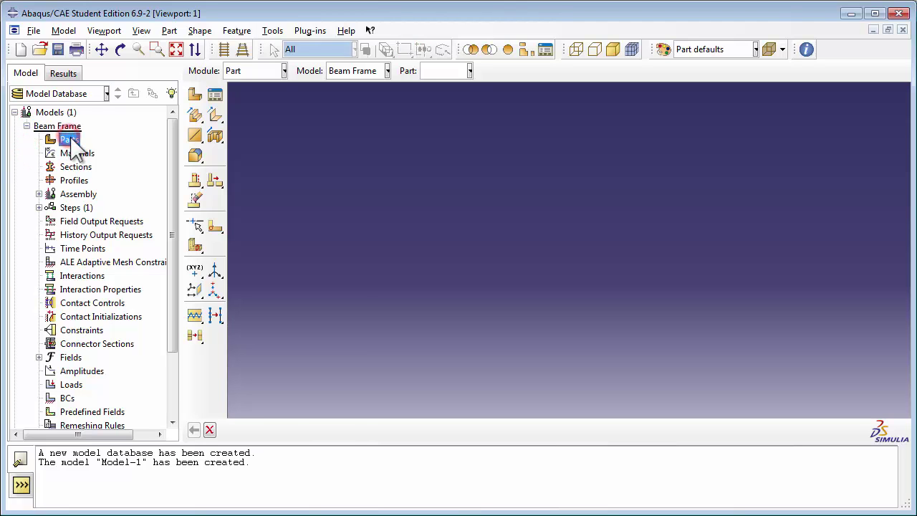
{"action": "double_click", "coordinate": [69, 140]}
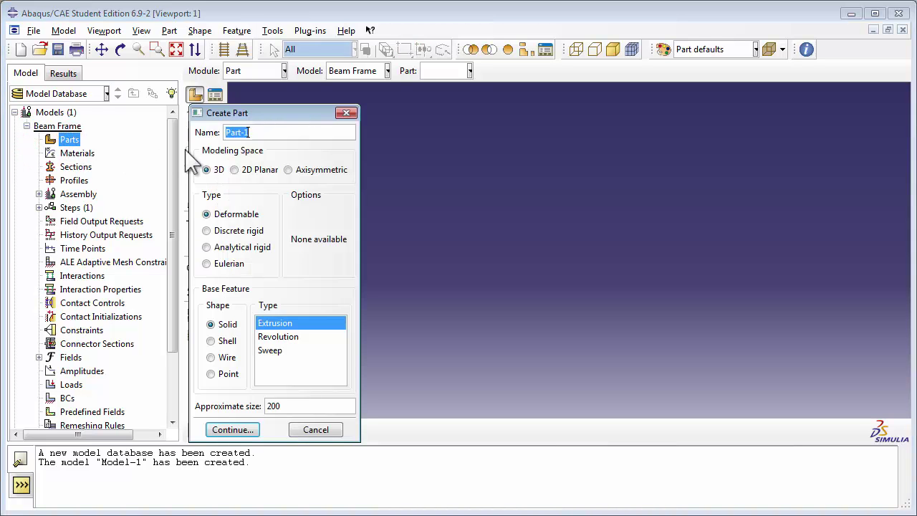
{"action": "type", "text": "Frame"}
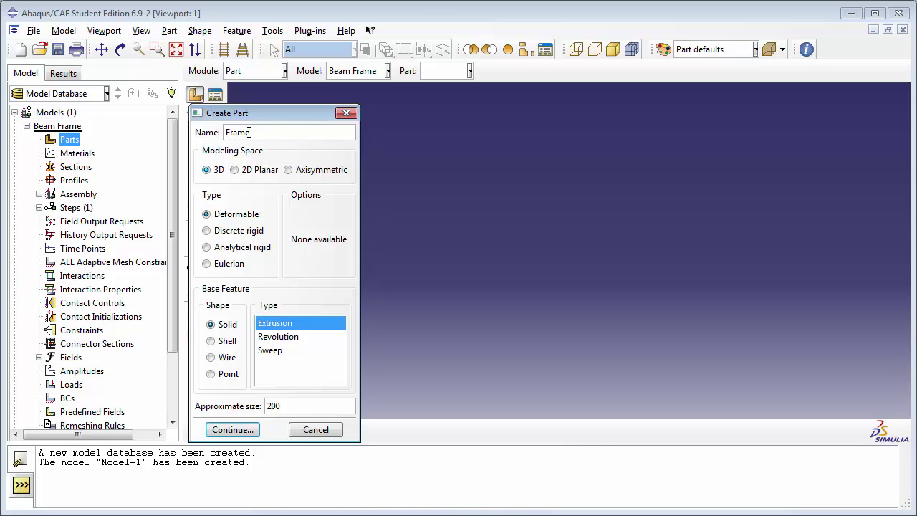
{"action": "left_click", "coordinate": [212, 169]}
{"action": "left_click", "coordinate": [208, 213]}
{"action": "left_click", "coordinate": [211, 373]}
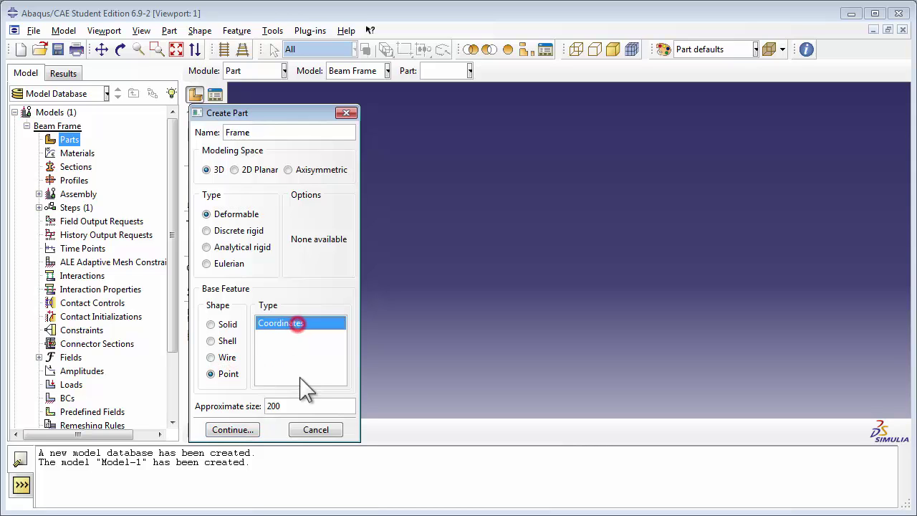
{"action": "left_click", "coordinate": [301, 406]}
{"action": "key", "text": "BackSpace"}
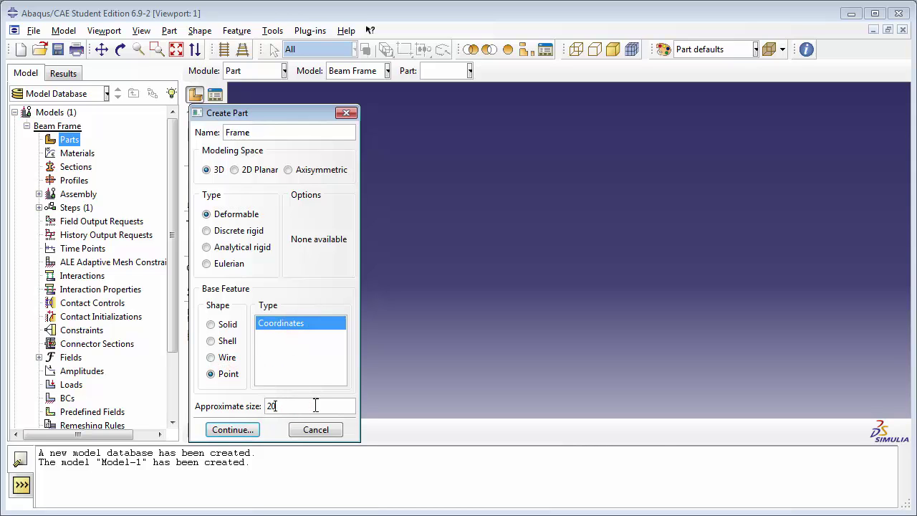
{"action": "left_click", "coordinate": [241, 430]}
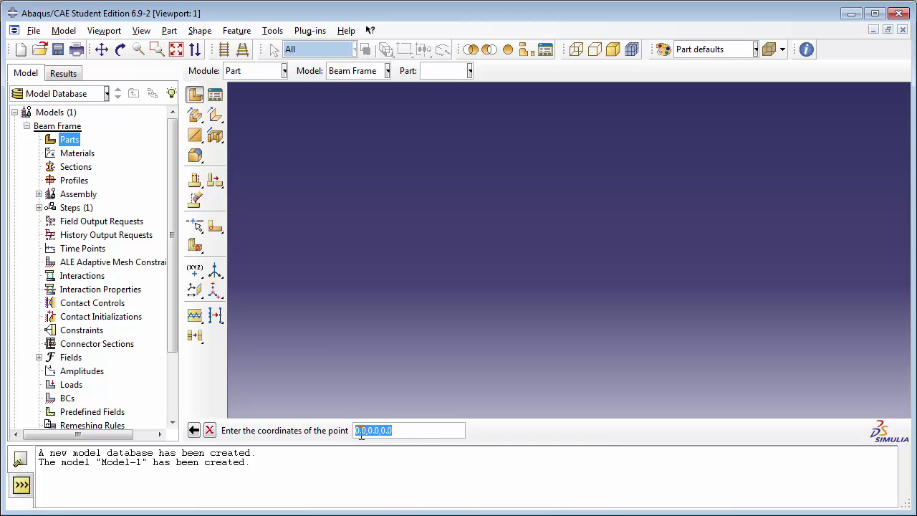
{"action": "left_click", "coordinate": [398, 430]}
{"action": "key", "text": "Return"}
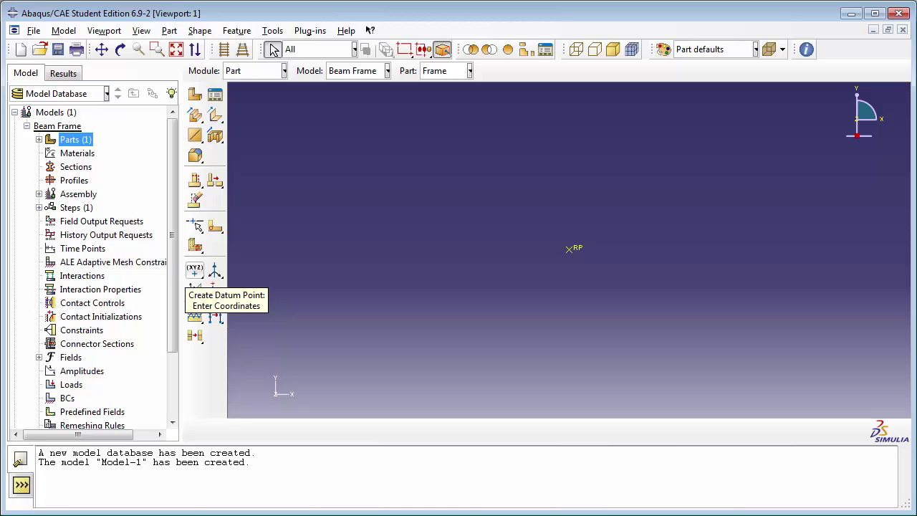
Step: Create a datum point offset from the reference point by 13.0,0.0,0.0 and fit the view
{"action": "left_click", "coordinate": [203, 277]}
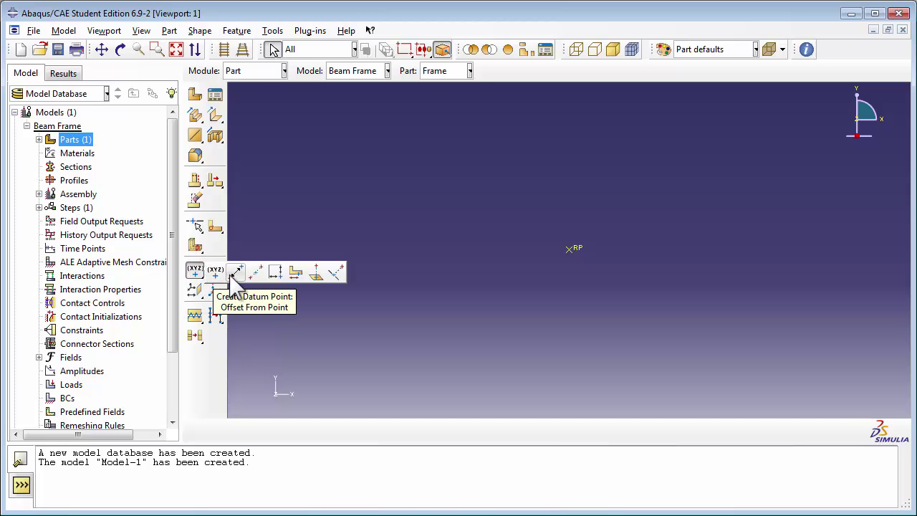
{"action": "left_click", "coordinate": [233, 275]}
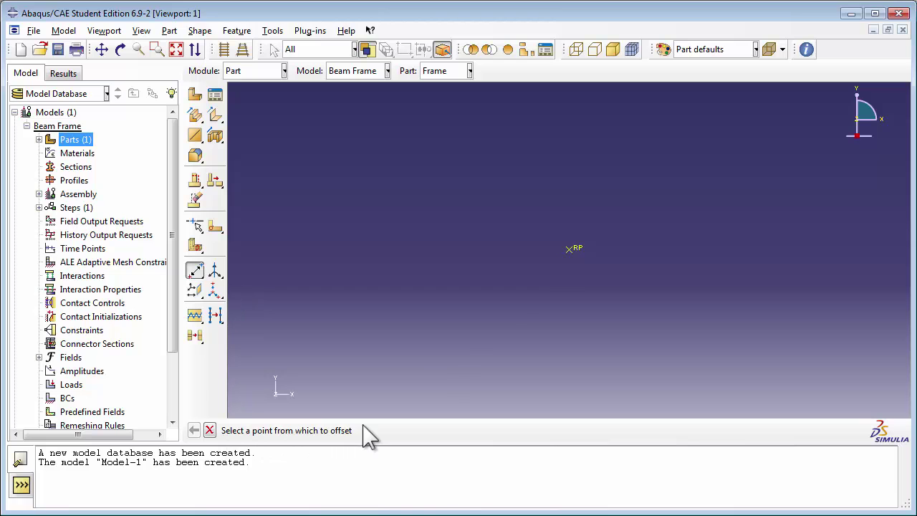
{"action": "left_click", "coordinate": [570, 249]}
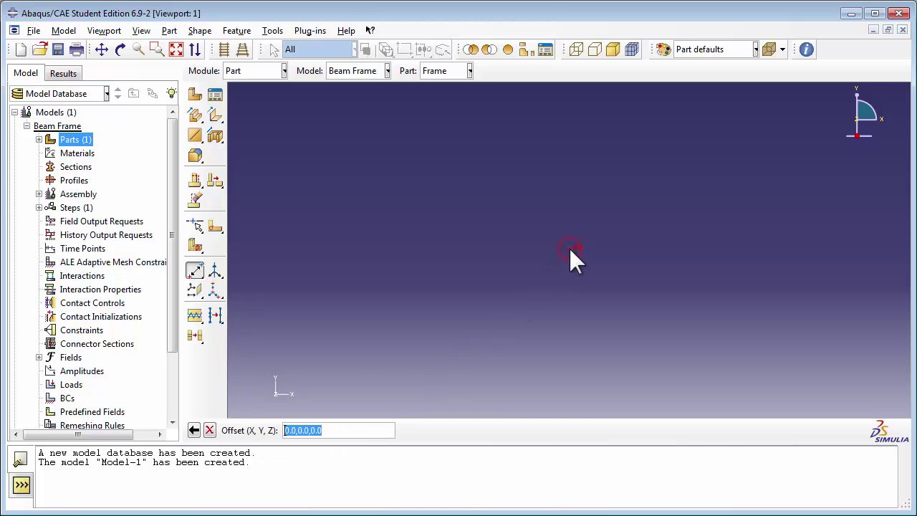
{"action": "double_click", "coordinate": [288, 431]}
{"action": "type", "text": "13"}
{"action": "left_click", "coordinate": [332, 430]}
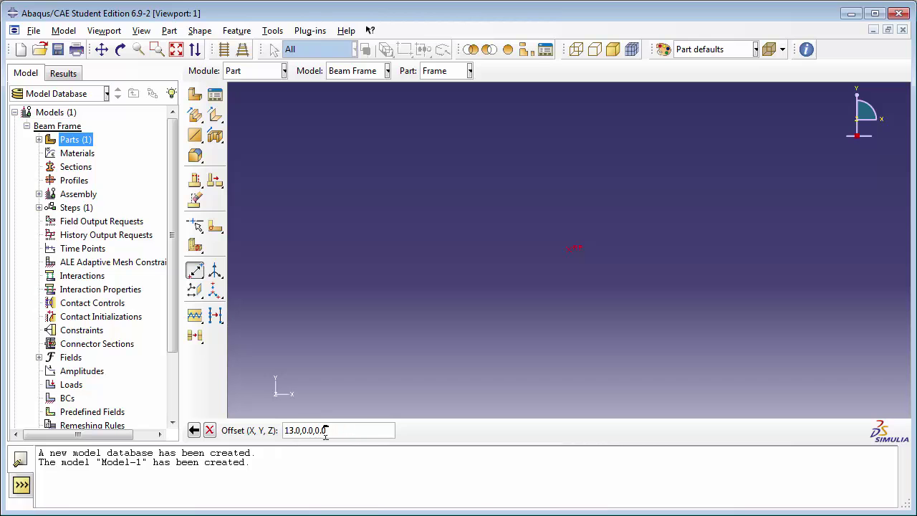
{"action": "key", "text": "Return"}
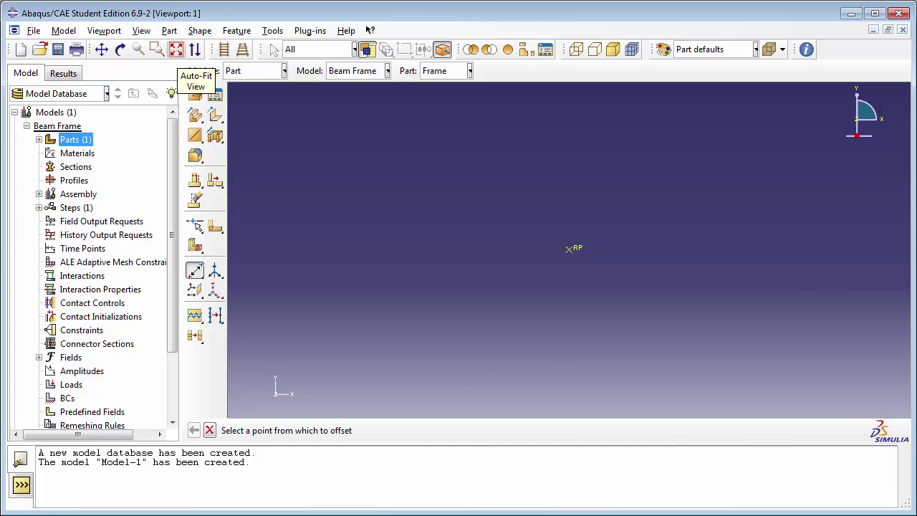
{"action": "left_click", "coordinate": [176, 49]}
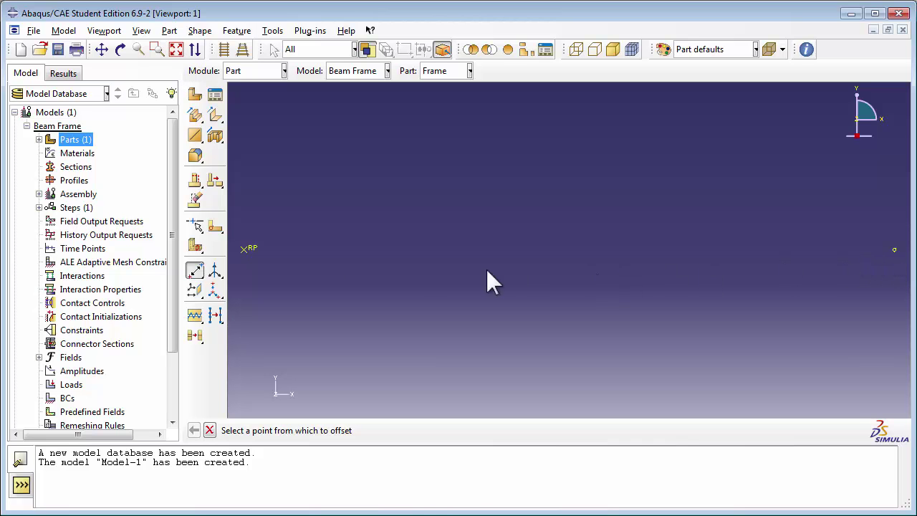
Step: Add a second datum point offset 4.0,-3.0,0.0 from the reference point and refit the view
{"action": "left_click", "coordinate": [245, 250]}
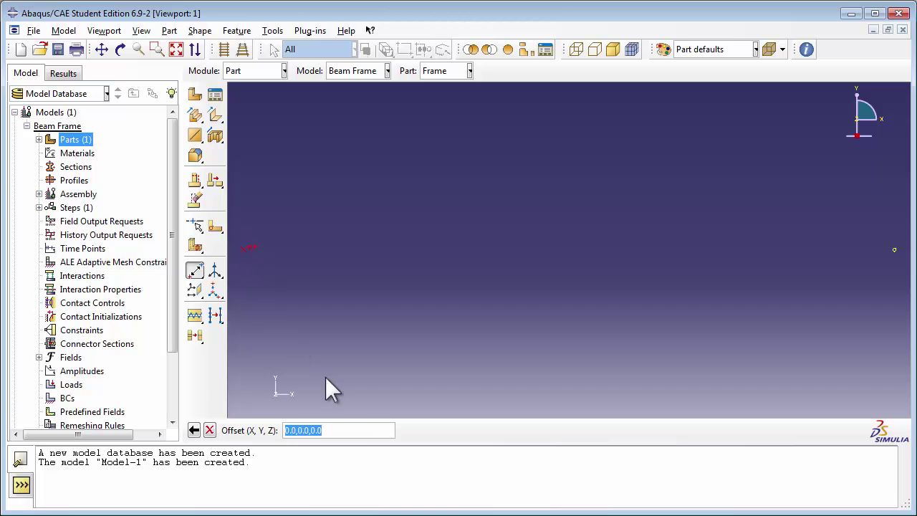
{"action": "left_click", "coordinate": [286, 430]}
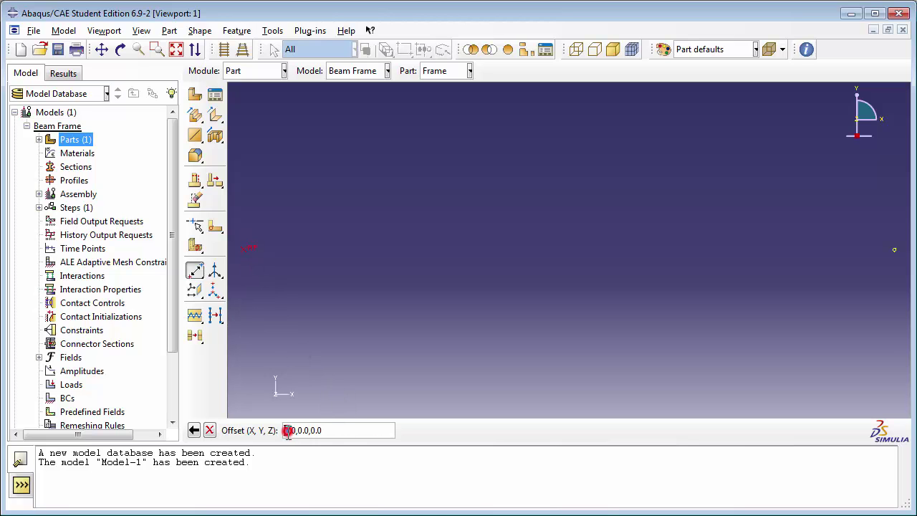
{"action": "type", "text": "4"}
{"action": "key", "text": "Delete"}
{"action": "type", "text": "-3"}
{"action": "key", "text": "Delete"}
{"action": "left_click", "coordinate": [338, 431]}
{"action": "key", "text": "Return"}
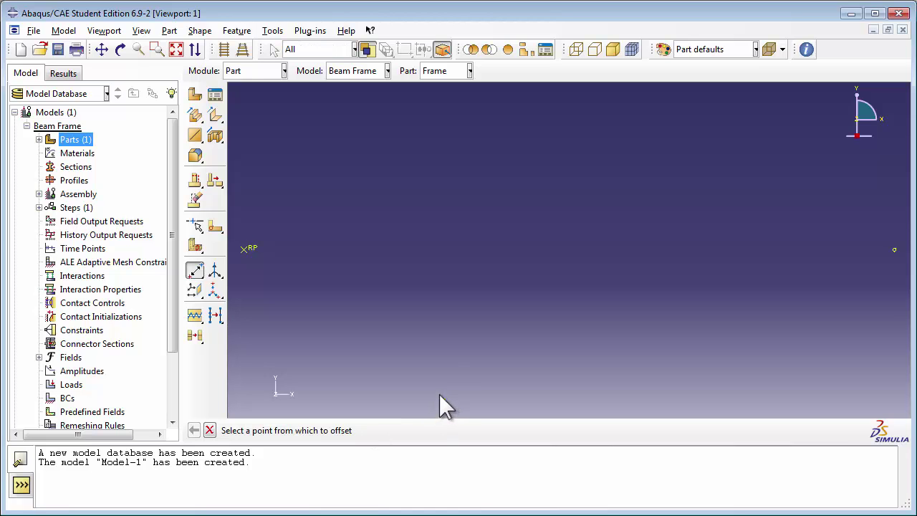
{"action": "left_click", "coordinate": [175, 49]}
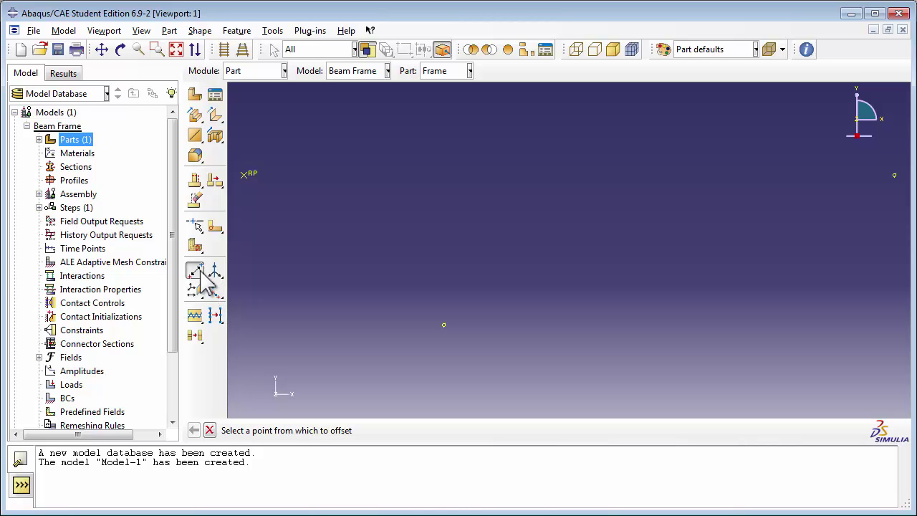
Step: Add a third datum point offset 1.0,0.0,0.0 from the reference point
{"action": "left_click", "coordinate": [244, 174]}
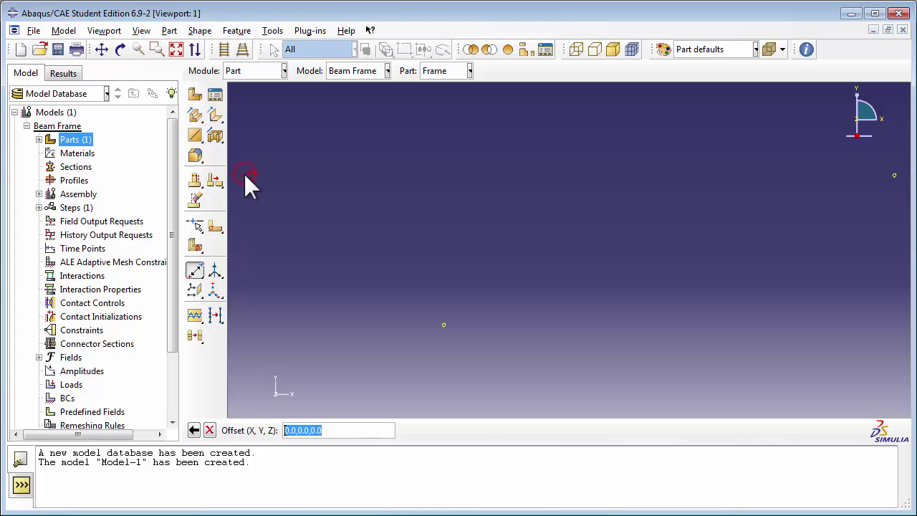
{"action": "left_click", "coordinate": [286, 431]}
{"action": "left_click_drag", "start_coordinate": [286, 434], "coordinate": [290, 433]}
{"action": "type", "text": "1"}
{"action": "key", "text": "Return"}
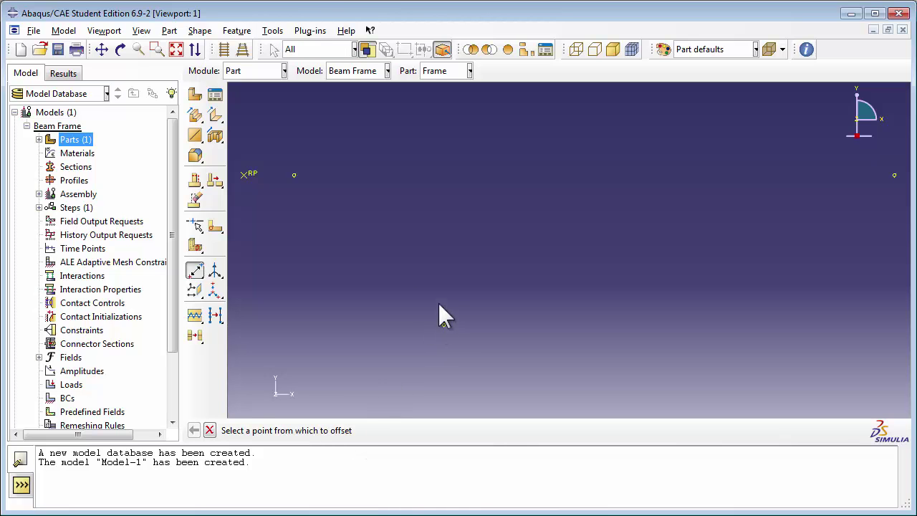
Step: Create a datum plane through the three datum points using the 3 Points method, and fit it in view
{"action": "left_click", "coordinate": [198, 291]}
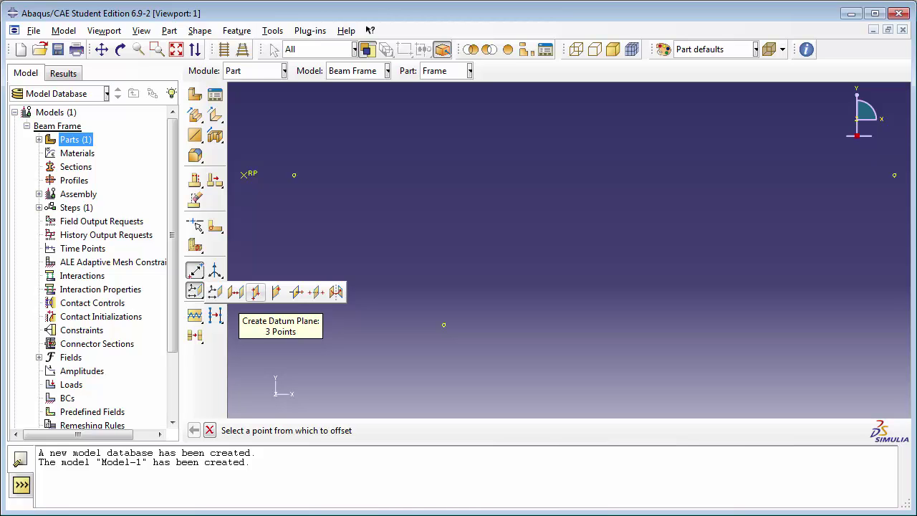
{"action": "left_click", "coordinate": [256, 292]}
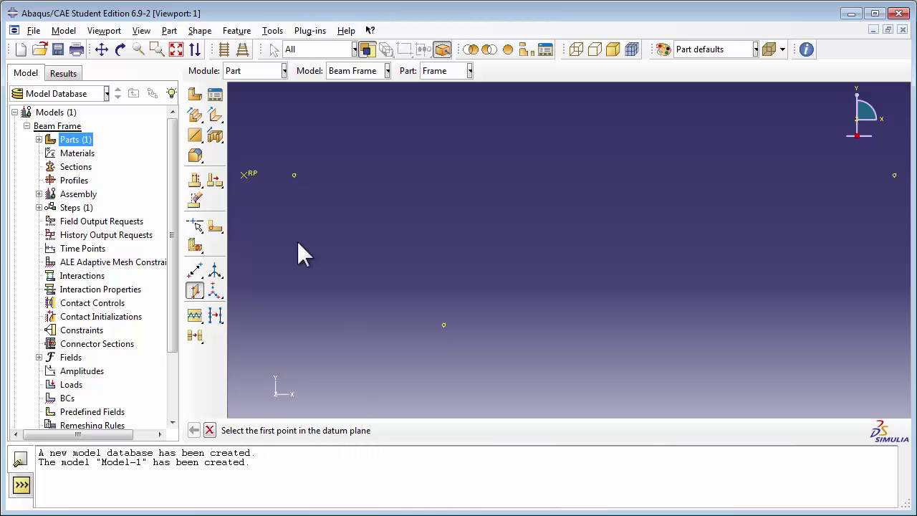
{"action": "left_click", "coordinate": [294, 175]}
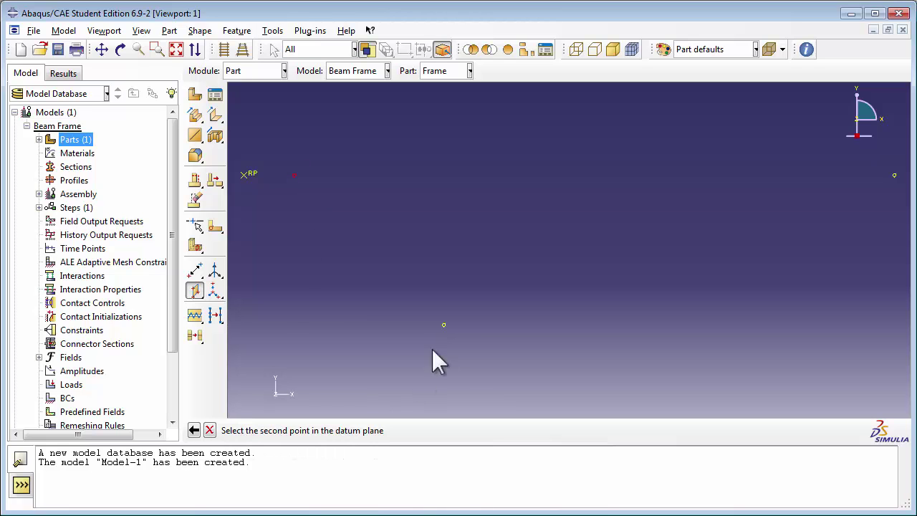
{"action": "left_click", "coordinate": [444, 324]}
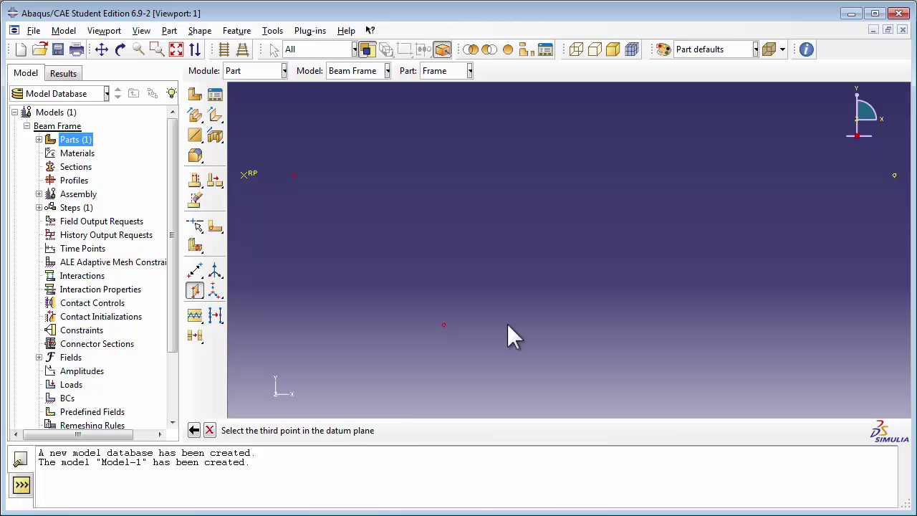
{"action": "left_click", "coordinate": [895, 176]}
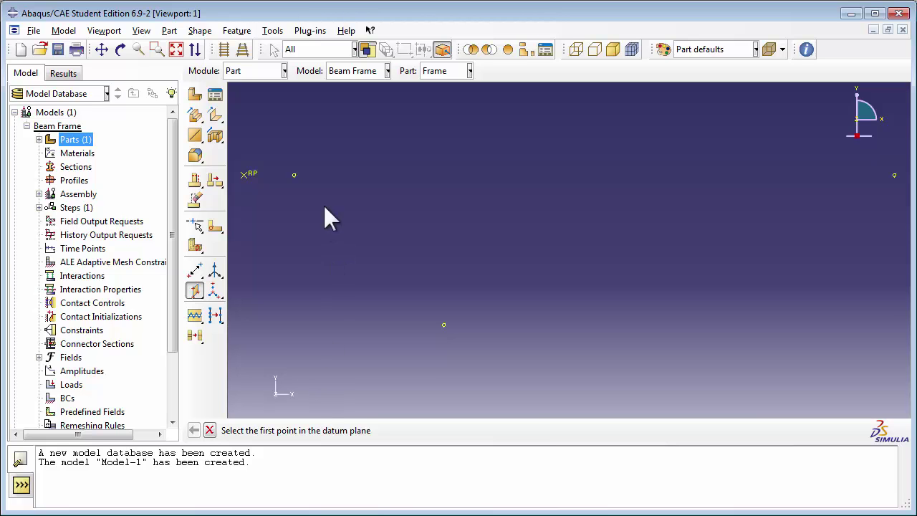
{"action": "left_click", "coordinate": [177, 53]}
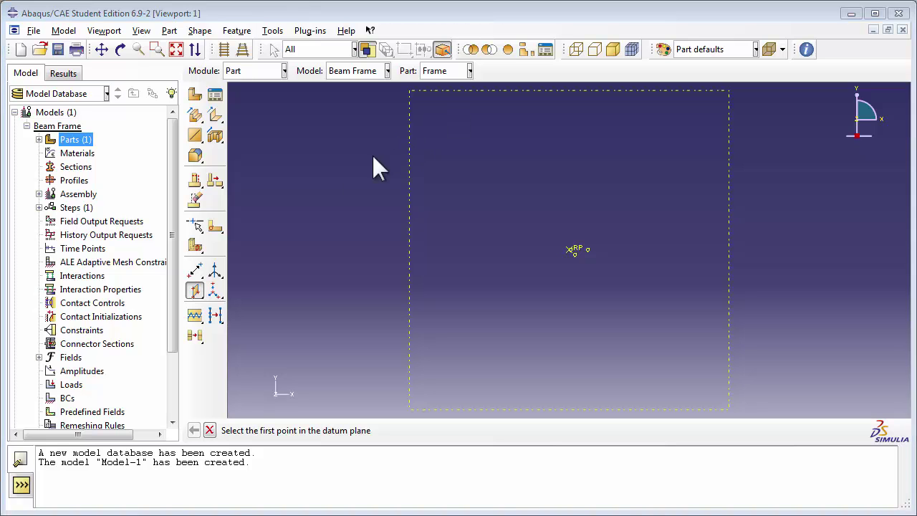
Step: Create a datum axis along the principal Y-axis
{"action": "left_click", "coordinate": [217, 274]}
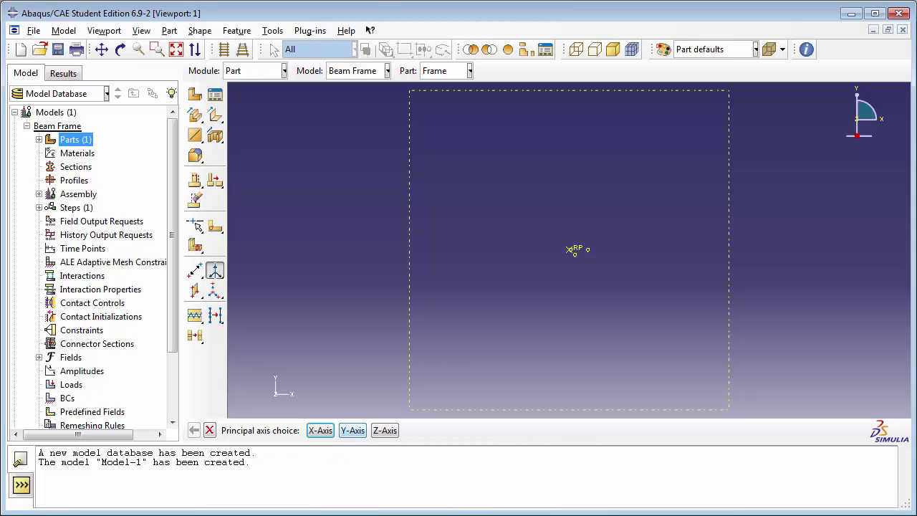
{"action": "left_click", "coordinate": [353, 430]}
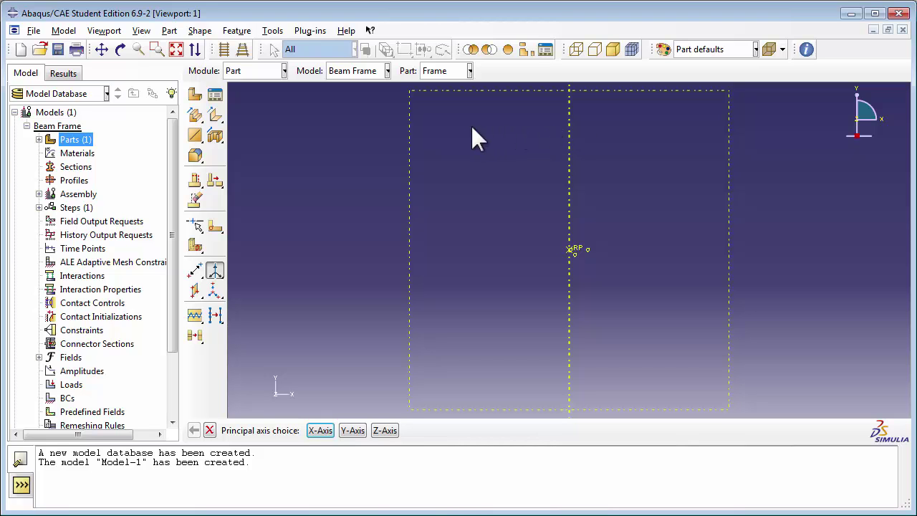
Step: Start a planar wire sketch on the datum plane, with the Y datum axis oriented vertical and on the left
{"action": "left_click", "coordinate": [198, 142]}
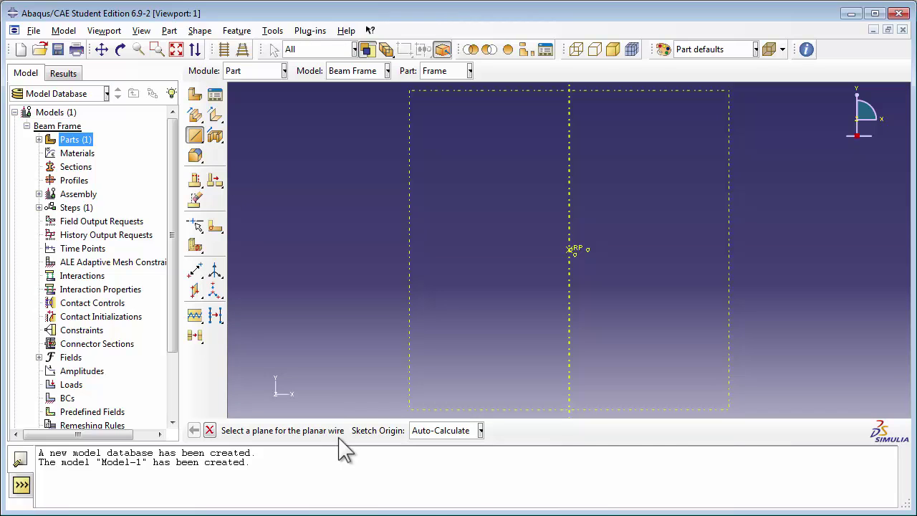
{"action": "left_click", "coordinate": [412, 259]}
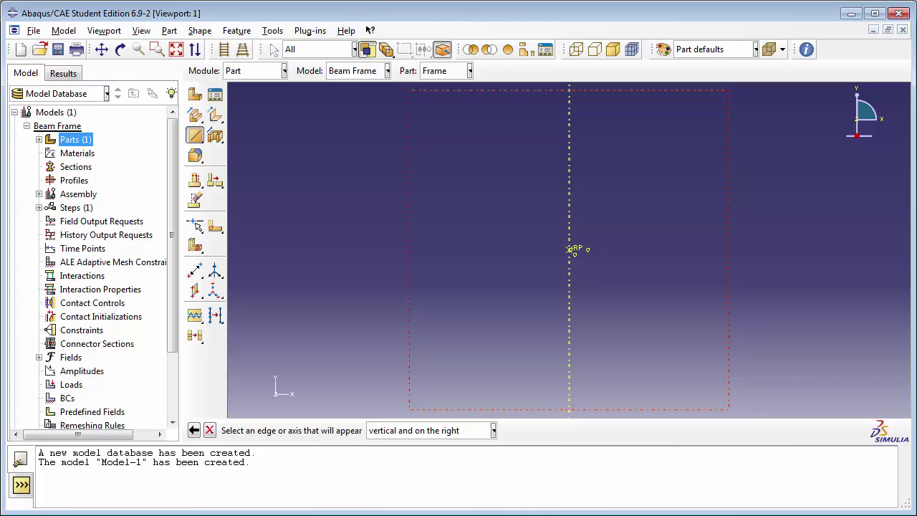
{"action": "left_click", "coordinate": [493, 430]}
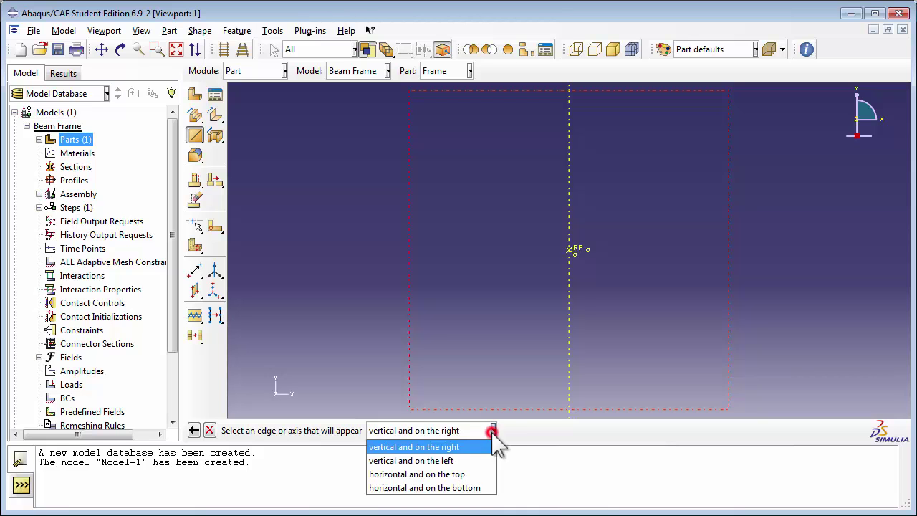
{"action": "left_click", "coordinate": [458, 467]}
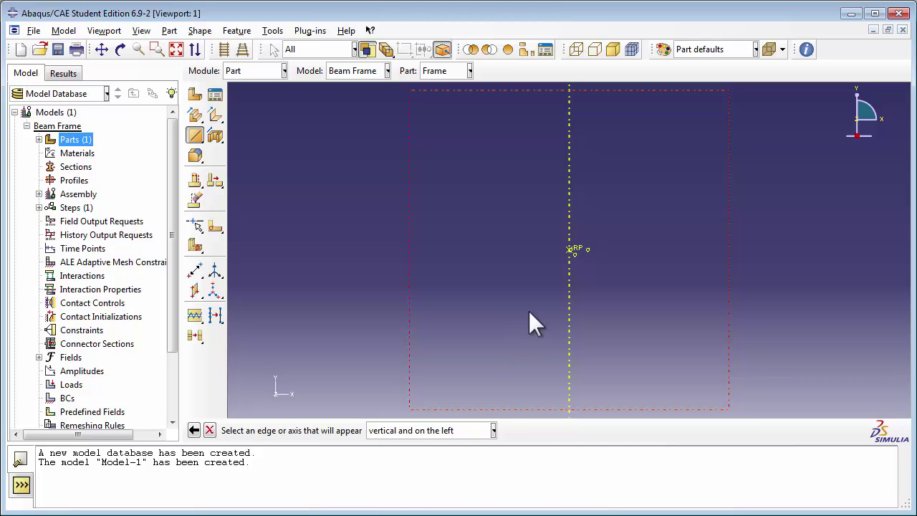
{"action": "left_click", "coordinate": [568, 280]}
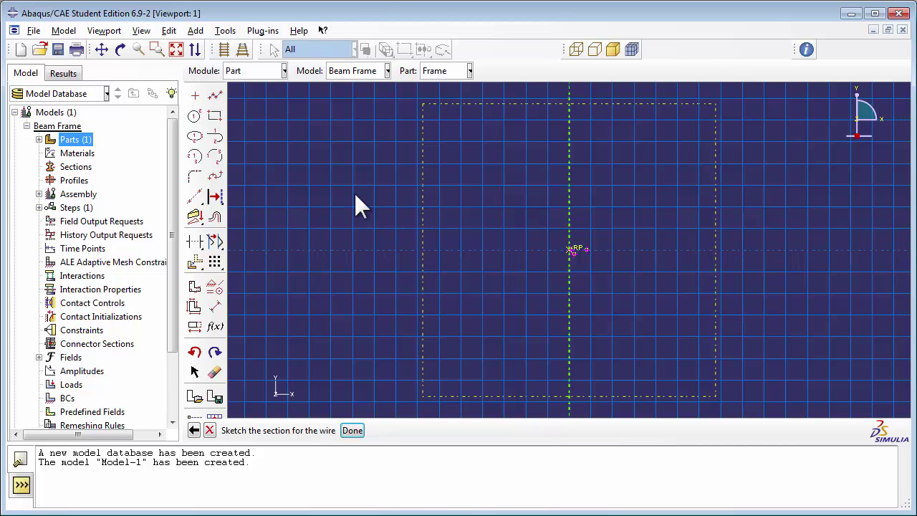
Step: Draw a closed trapezoid of connected lines through the three datum points, its free lower-right corner about 2.6 horizontally inside the upper-right corner
{"action": "left_click", "coordinate": [215, 96]}
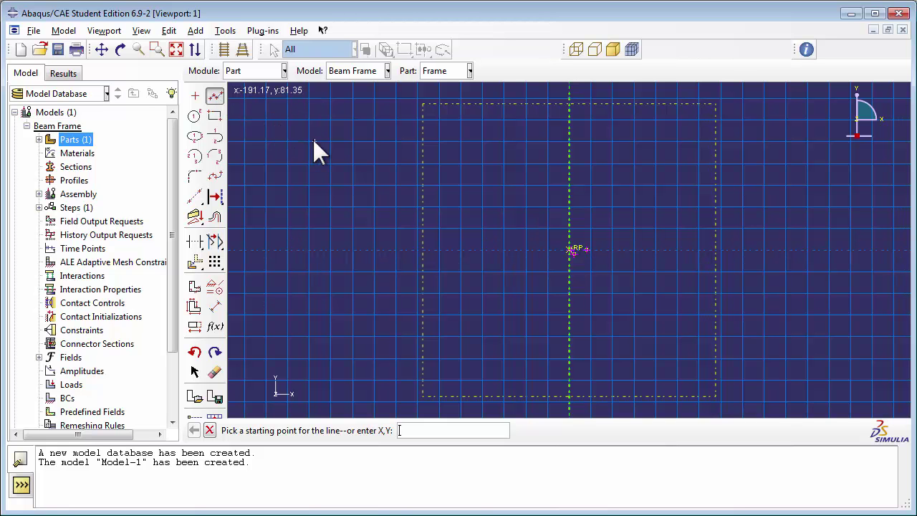
{"action": "scroll", "coordinate": [591, 251], "scroll_direction": "down", "scroll_amount": 1}
{"action": "scroll", "coordinate": [590, 253], "scroll_direction": "up", "scroll_amount": 4}
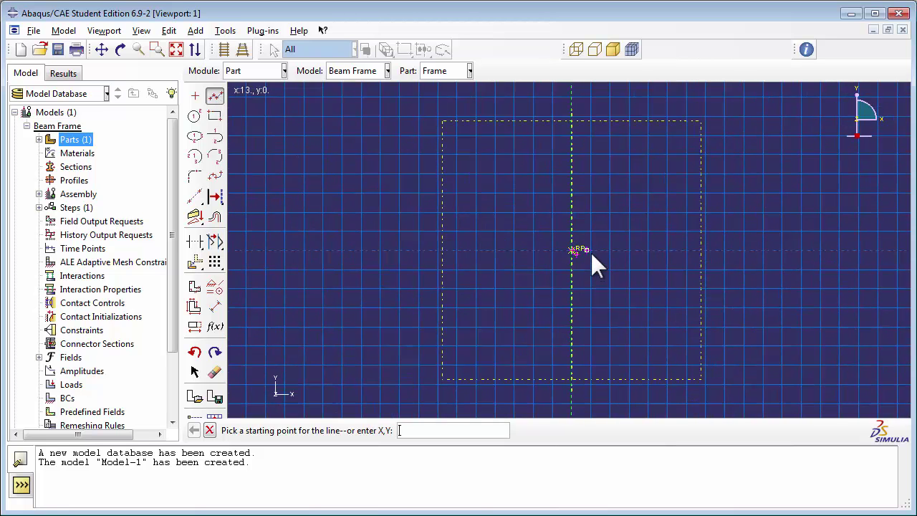
{"action": "scroll", "coordinate": [578, 251], "scroll_direction": "up", "scroll_amount": 4}
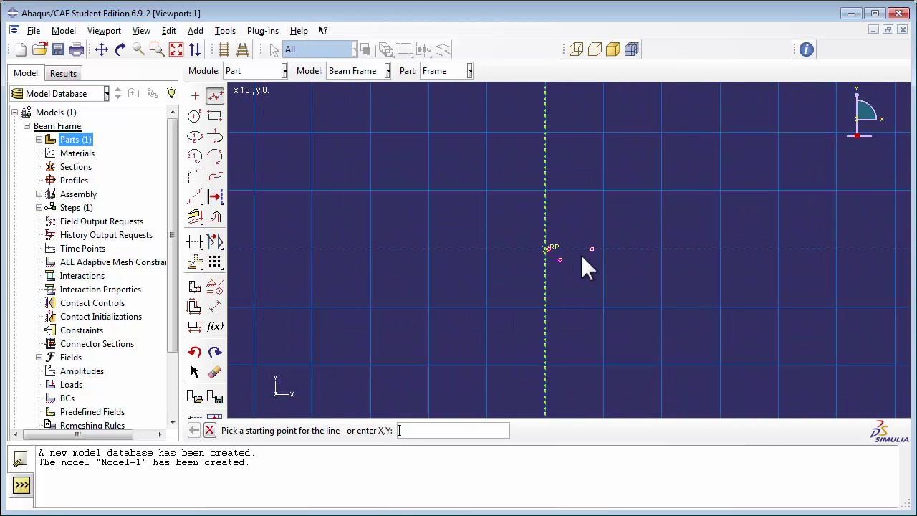
{"action": "scroll", "coordinate": [582, 259], "scroll_direction": "up", "scroll_amount": 5}
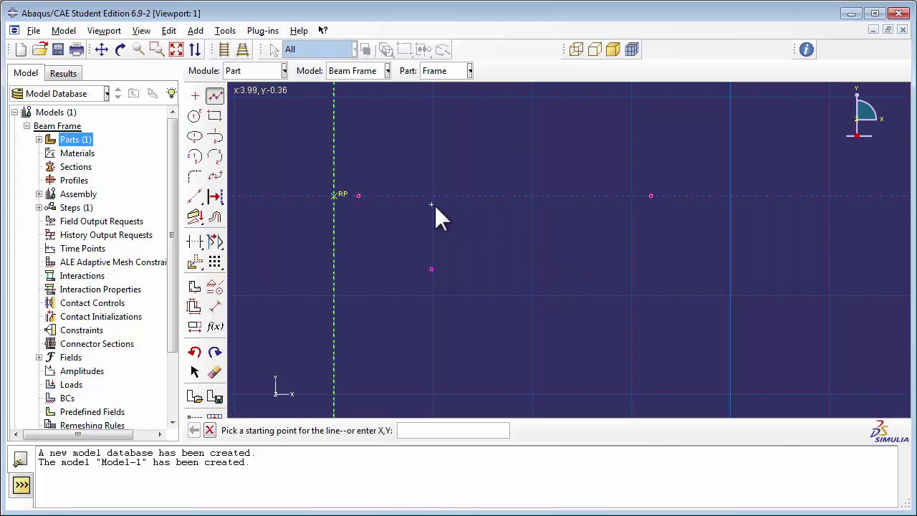
{"action": "left_click", "coordinate": [359, 195]}
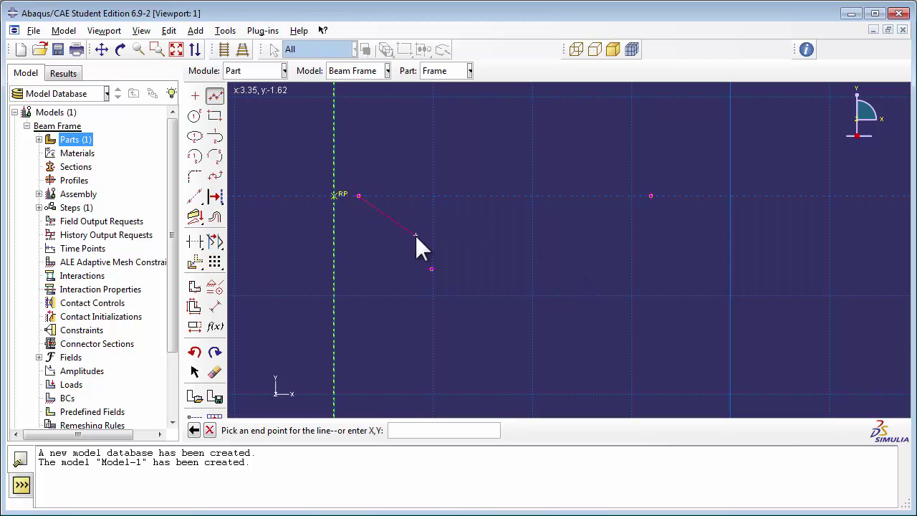
{"action": "left_click", "coordinate": [430, 269]}
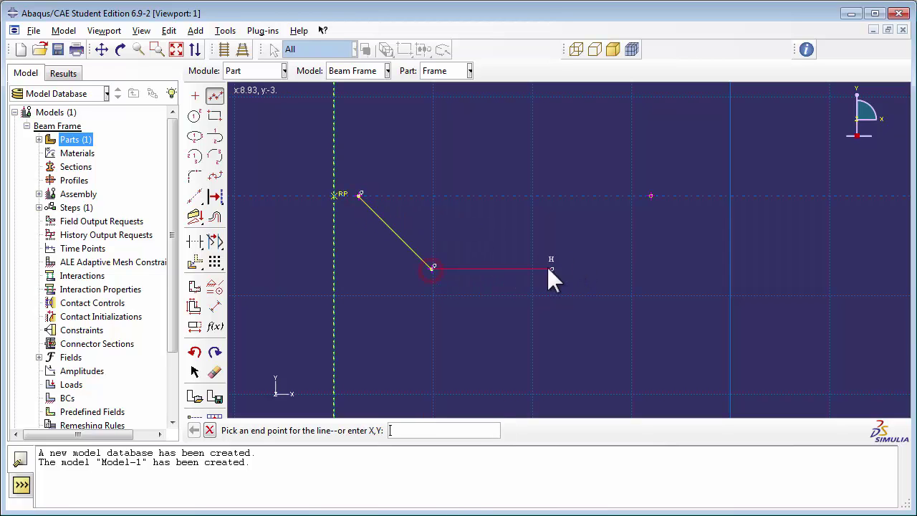
{"action": "left_click", "coordinate": [589, 269]}
{"action": "left_click", "coordinate": [652, 194]}
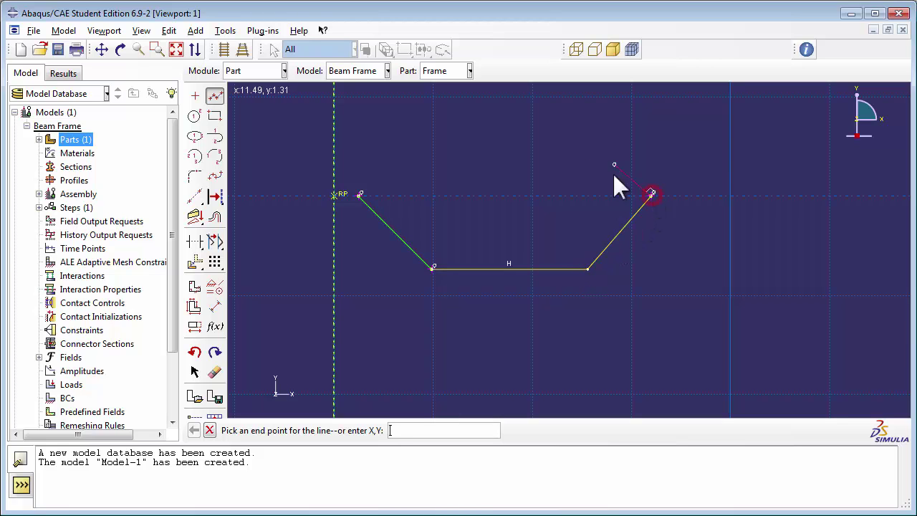
{"action": "left_click", "coordinate": [359, 194]}
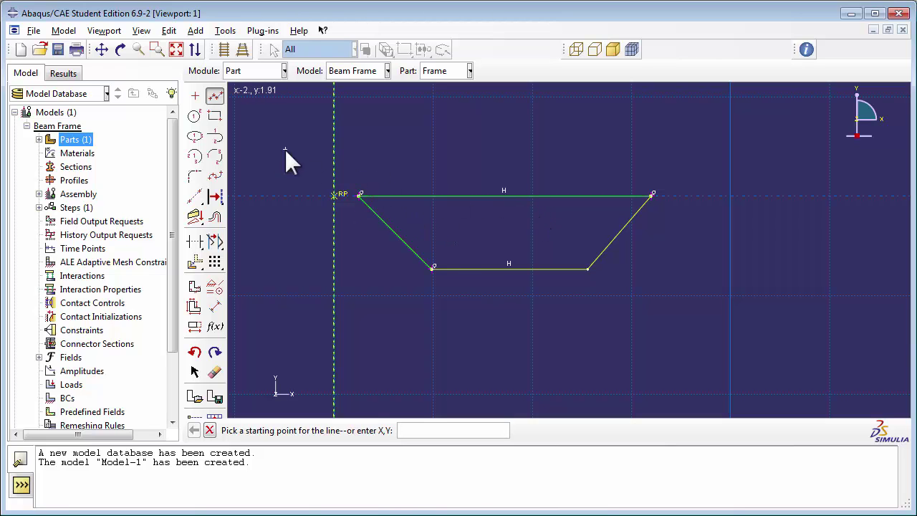
Step: Draw a vertical brace from the trapezoid's bottom edge to its top edge, left of centre, and end the line command
{"action": "left_click", "coordinate": [466, 269]}
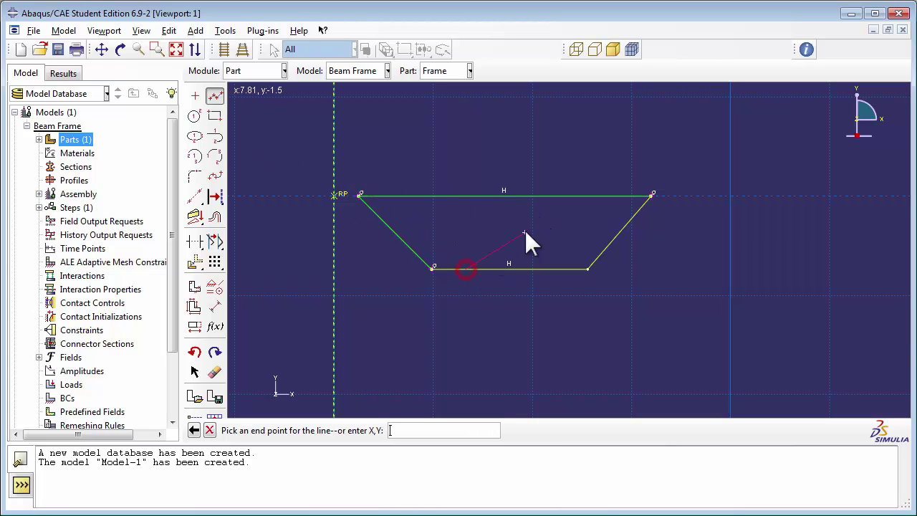
{"action": "left_click", "coordinate": [465, 195]}
{"action": "right_click", "coordinate": [518, 232]}
{"action": "left_click", "coordinate": [546, 251]}
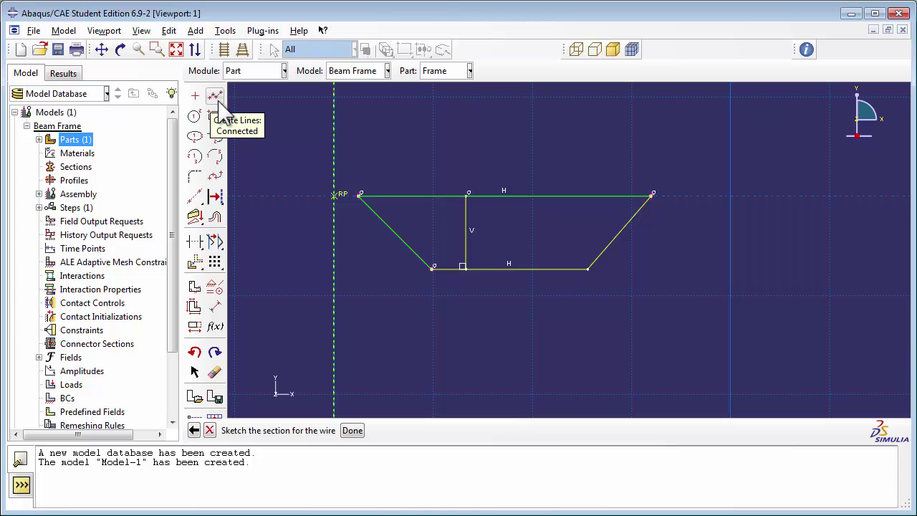
Step: Draw a second vertical brace between the bottom and top edges, about 2.5 to the right of the first one
{"action": "left_click", "coordinate": [214, 95]}
{"action": "left_click", "coordinate": [526, 267]}
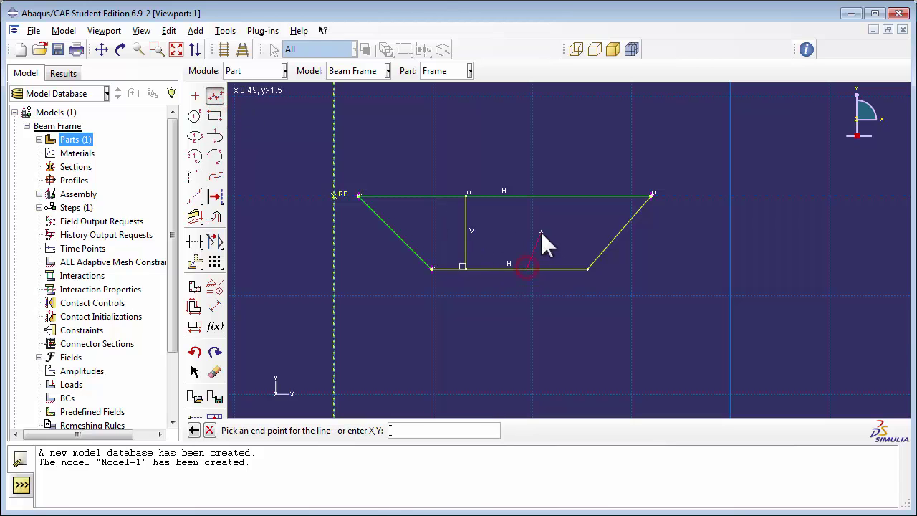
{"action": "left_click", "coordinate": [526, 195]}
{"action": "right_click", "coordinate": [592, 165]}
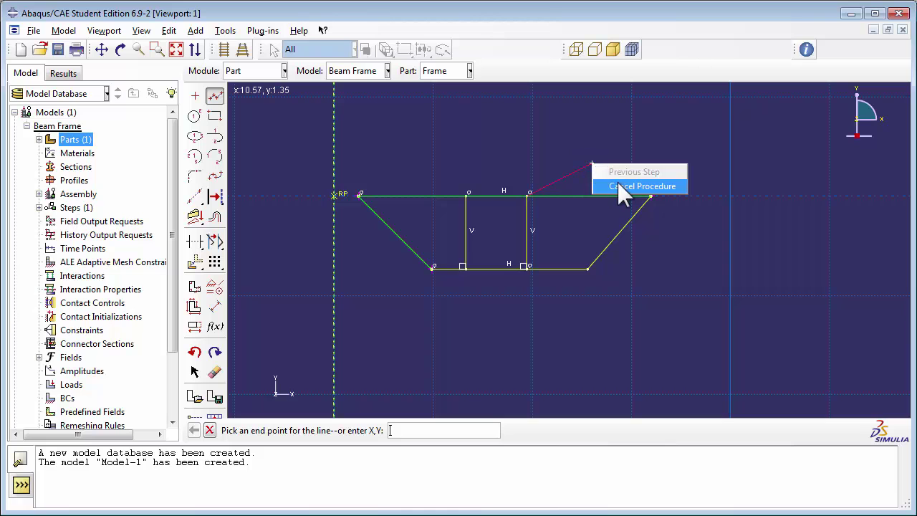
{"action": "left_click", "coordinate": [617, 185]}
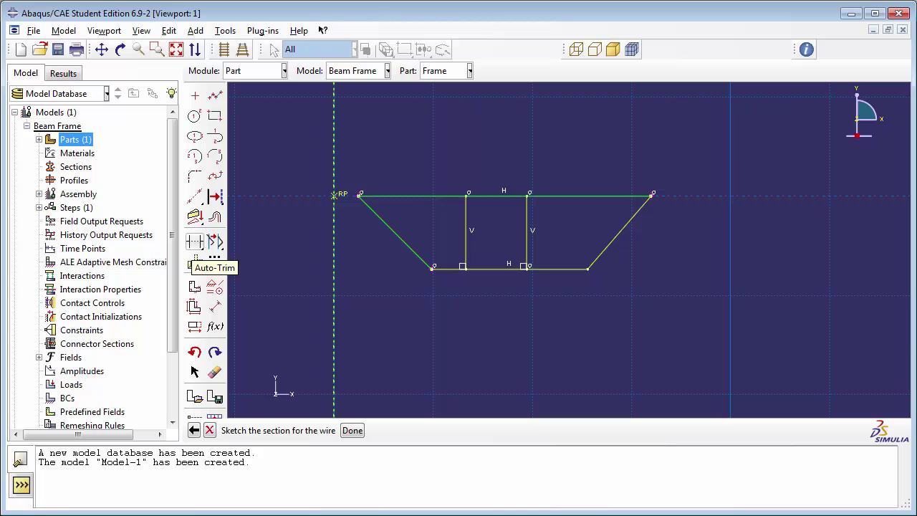
Step: Split the trapezoid's top edge where it meets each of the two vertical braces
{"action": "left_click_drag", "start_coordinate": [195, 241], "coordinate": [257, 248]}
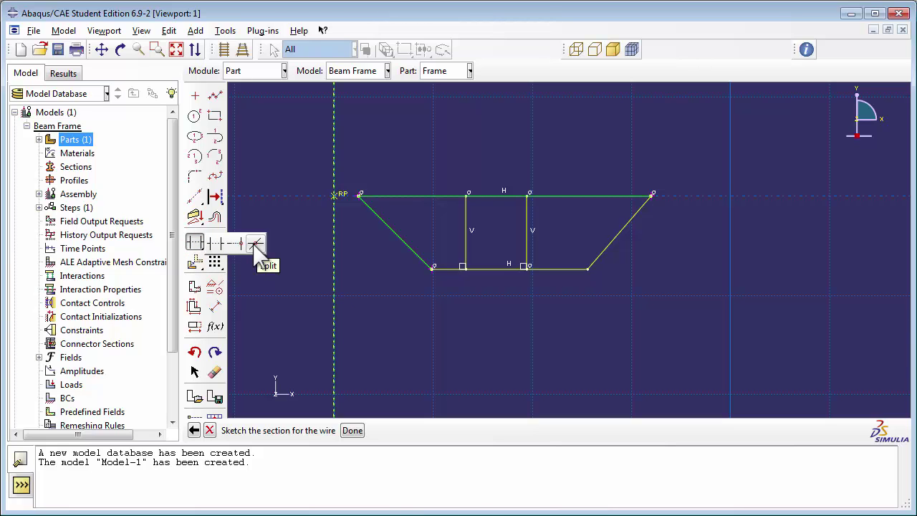
{"action": "left_click", "coordinate": [257, 245]}
{"action": "left_click", "coordinate": [414, 196]}
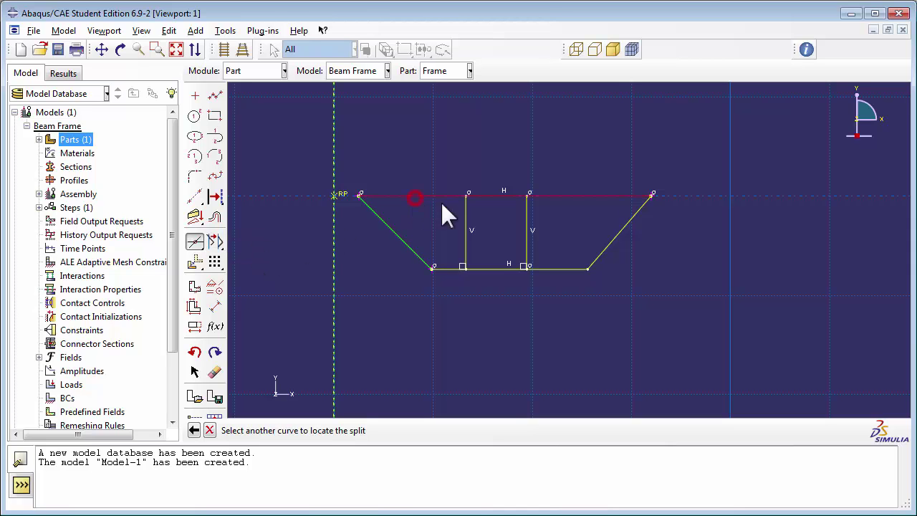
{"action": "left_click", "coordinate": [465, 215]}
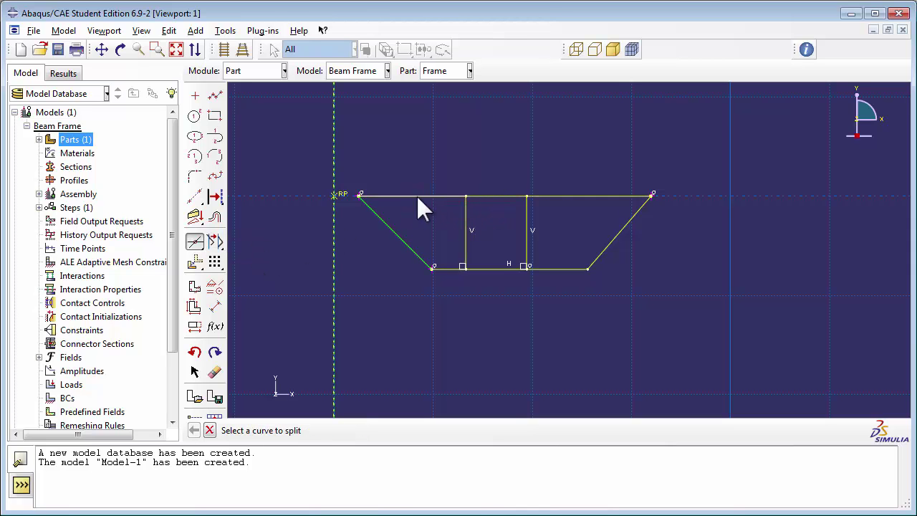
{"action": "left_click", "coordinate": [496, 195]}
{"action": "left_click", "coordinate": [526, 208]}
Step: Split the trapezoid's bottom edge where it meets each of the two vertical braces
{"action": "left_click", "coordinate": [448, 268]}
{"action": "left_click", "coordinate": [466, 242]}
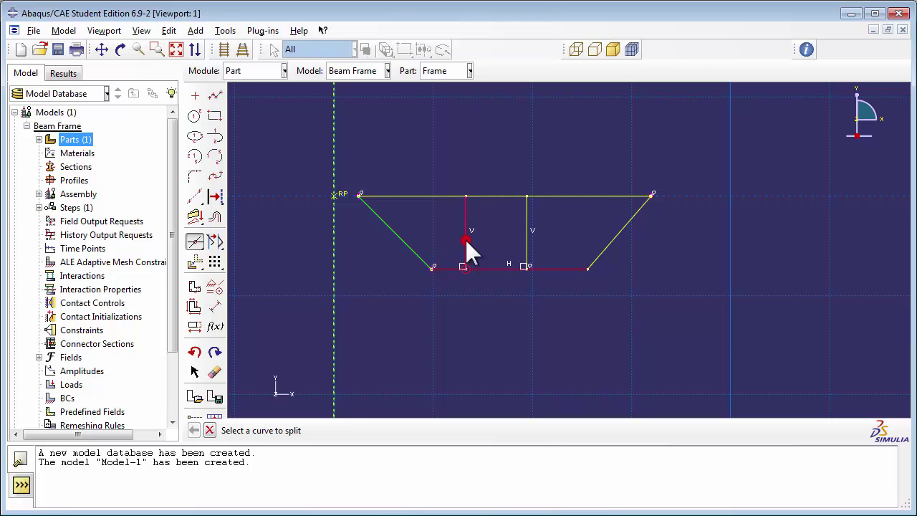
{"action": "left_click", "coordinate": [490, 269]}
{"action": "left_click", "coordinate": [526, 244]}
Step: Dimension the horizontal distance between the upper-right and lower-right corners and set it to 3.0
{"action": "left_click", "coordinate": [216, 306]}
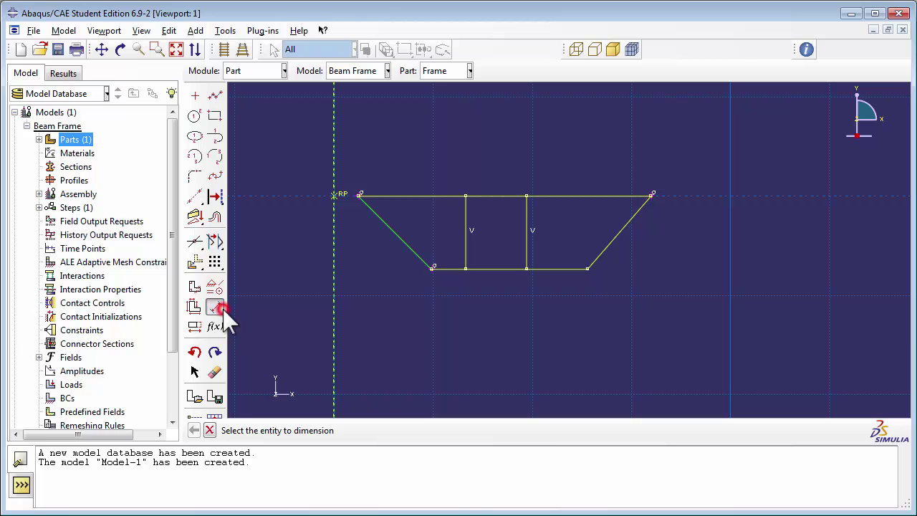
{"action": "left_click", "coordinate": [651, 195]}
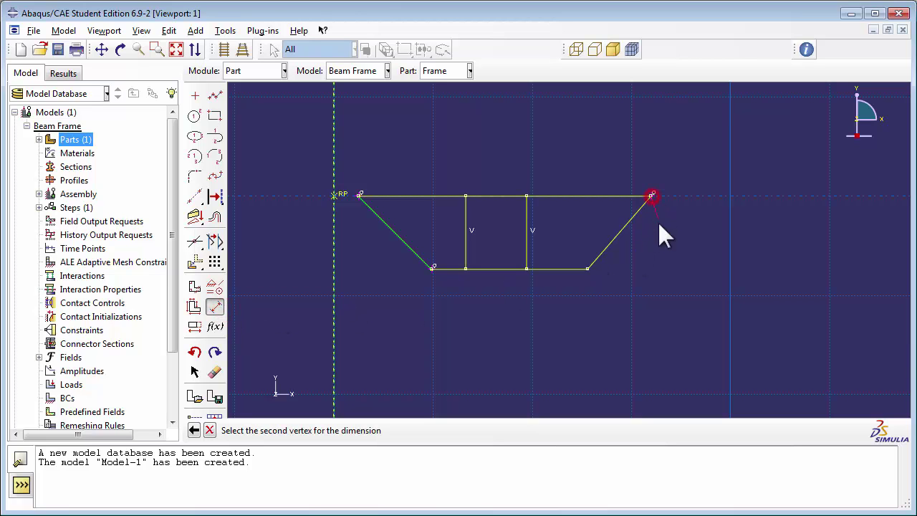
{"action": "left_click", "coordinate": [587, 268]}
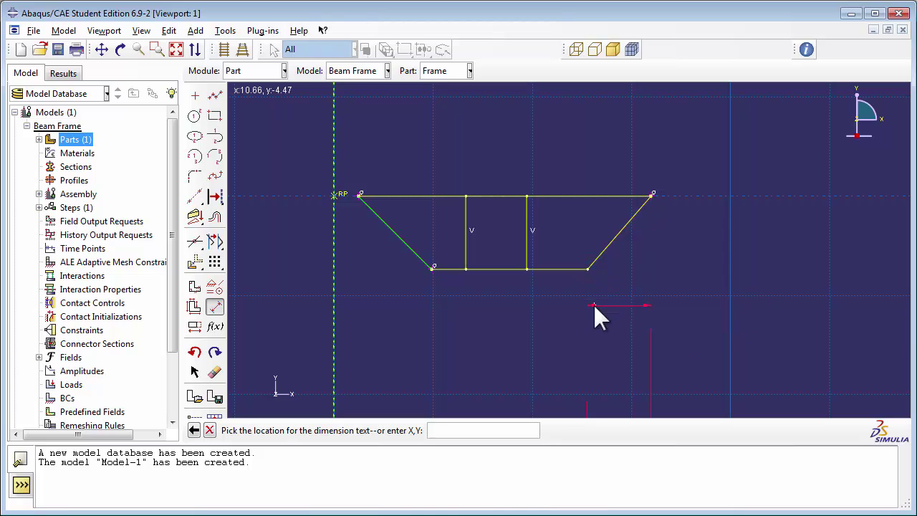
{"action": "left_click", "coordinate": [594, 303]}
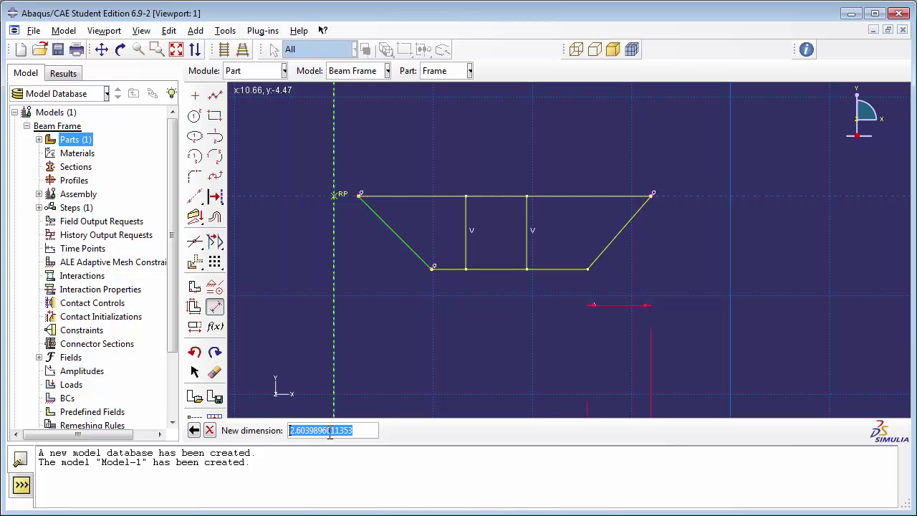
{"action": "type", "text": "3.0"}
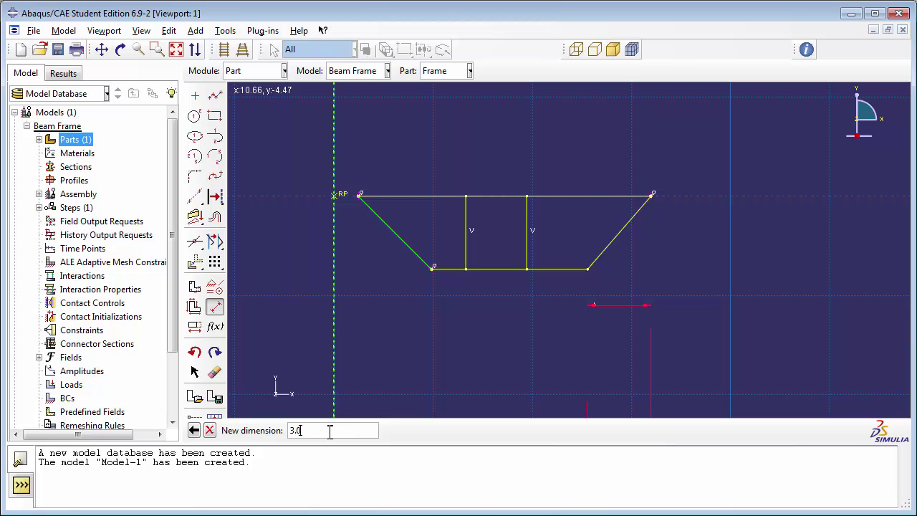
{"action": "key", "text": "Return"}
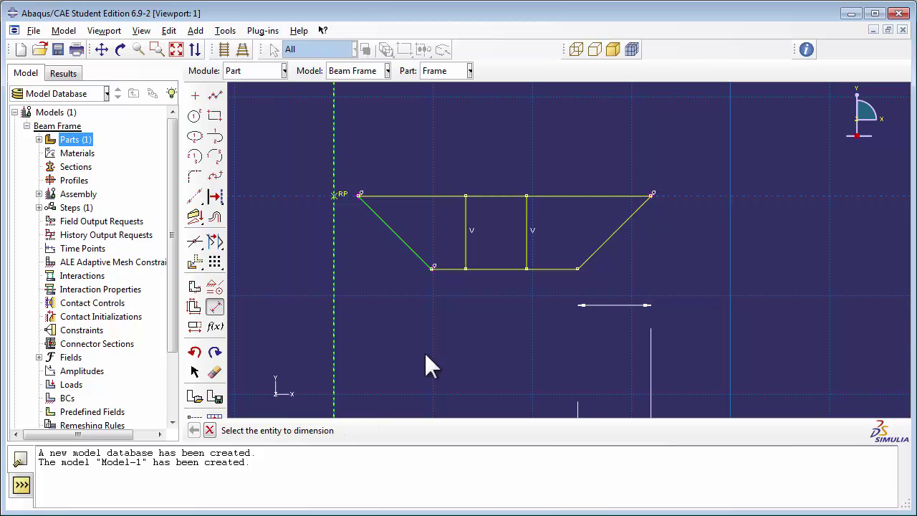
Step: Dimension the middle segment of the bottom edge between the two vertical braces and set its length to 2.0
{"action": "scroll", "coordinate": [606, 281], "scroll_direction": "down", "scroll_amount": 3}
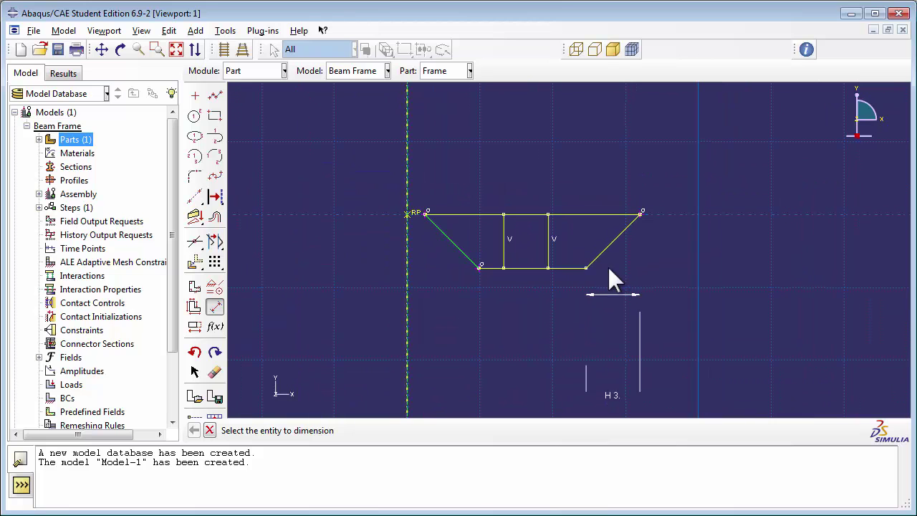
{"action": "scroll", "coordinate": [579, 296], "scroll_direction": "up", "scroll_amount": 2}
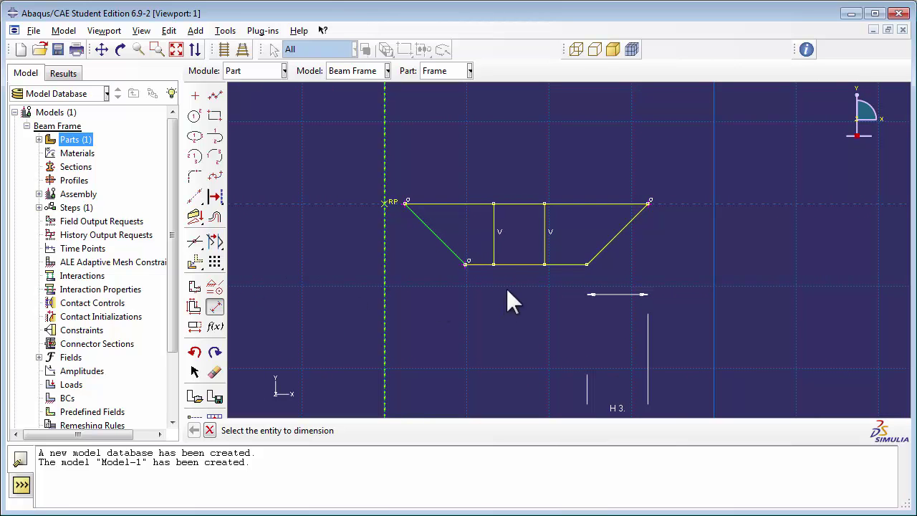
{"action": "left_click", "coordinate": [516, 265]}
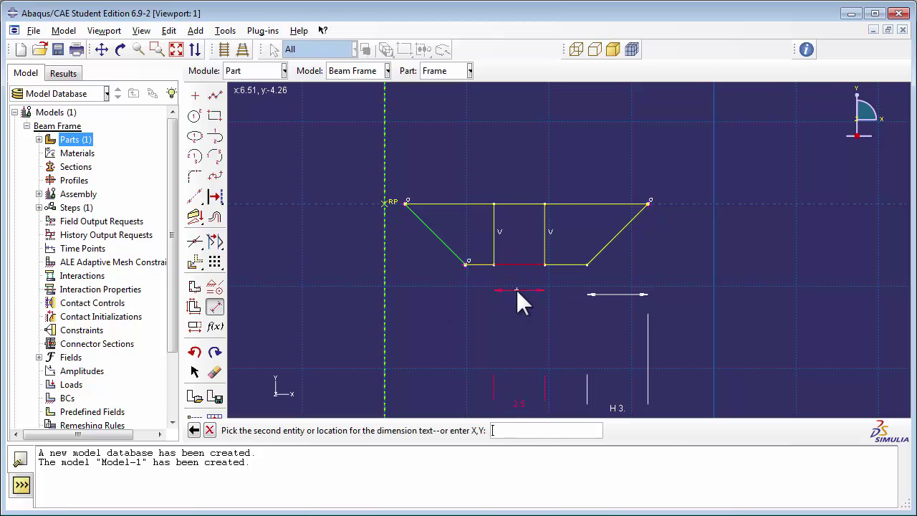
{"action": "left_click", "coordinate": [517, 289]}
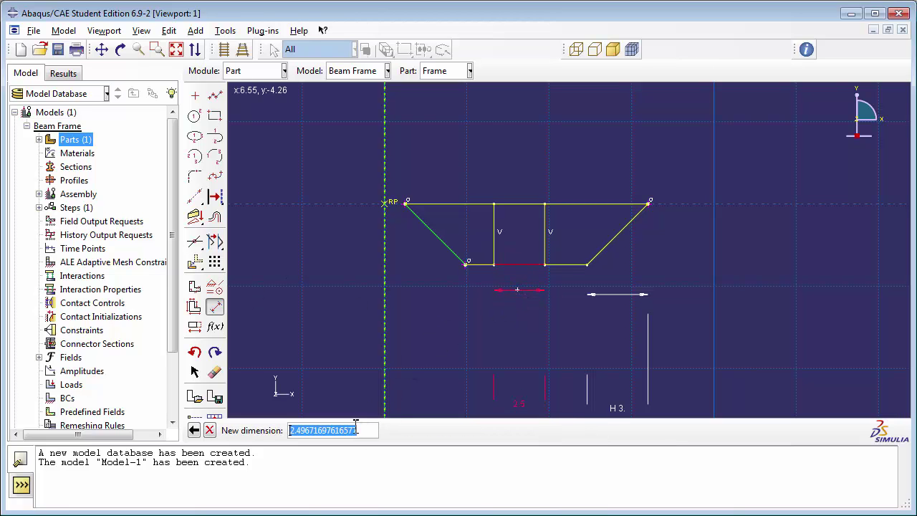
{"action": "type", "text": "2"}
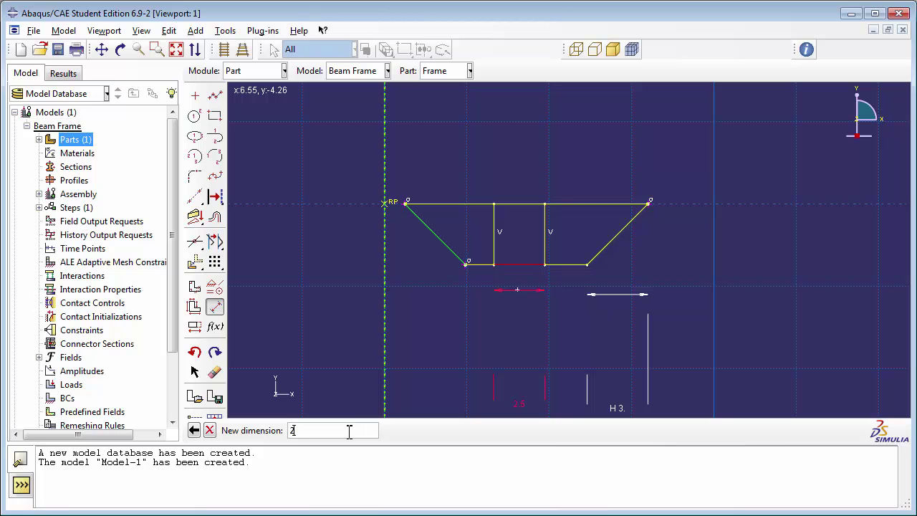
{"action": "type", "text": ".0"}
{"action": "key", "text": "Return"}
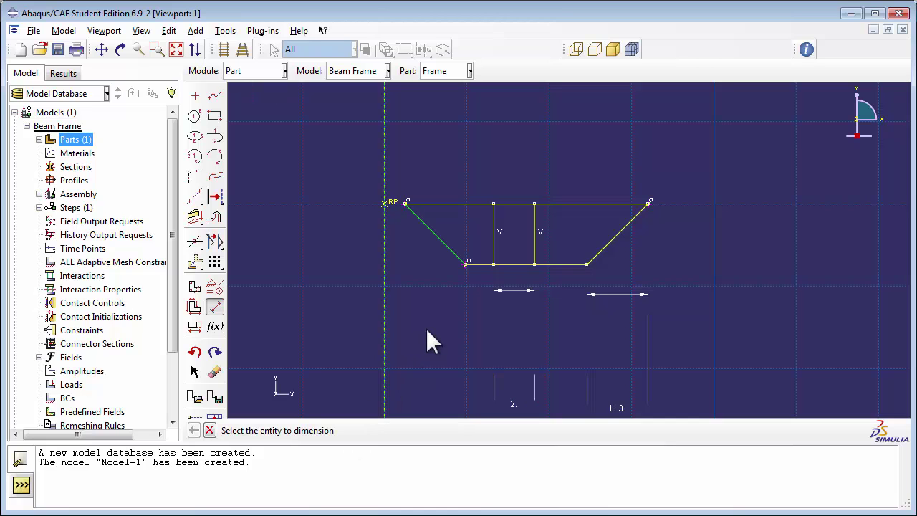
Step: Apply an Equal length constraint to the two outer segments of the bottom edge, and end the constraint command
{"action": "left_click", "coordinate": [214, 307]}
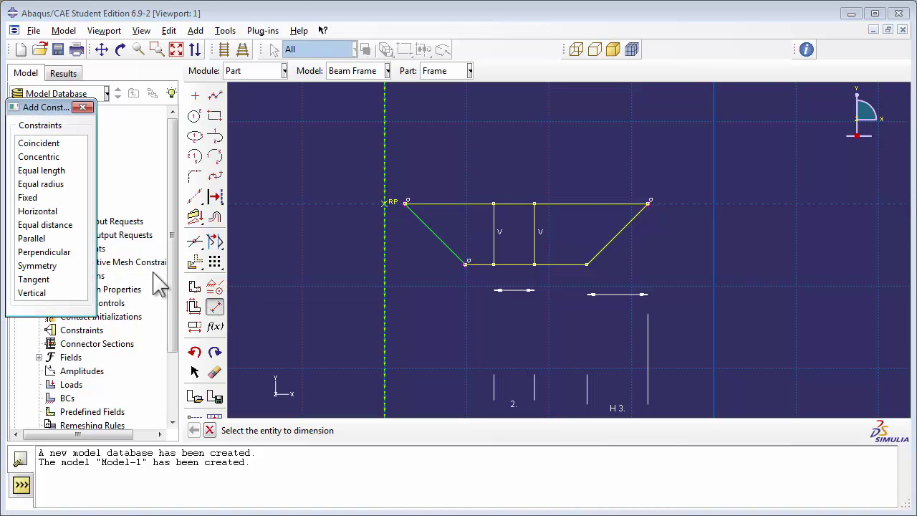
{"action": "left_click", "coordinate": [56, 174]}
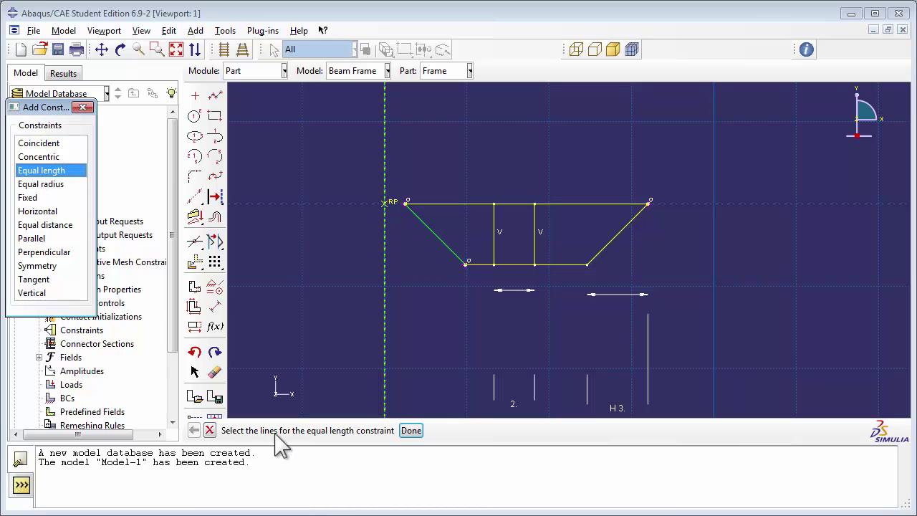
{"action": "left_click", "coordinate": [477, 265]}
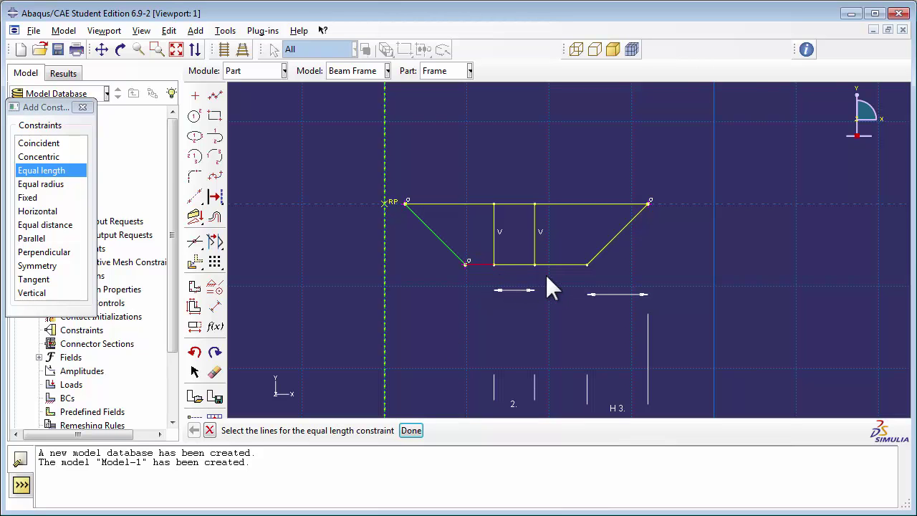
{"action": "left_click", "coordinate": [411, 431]}
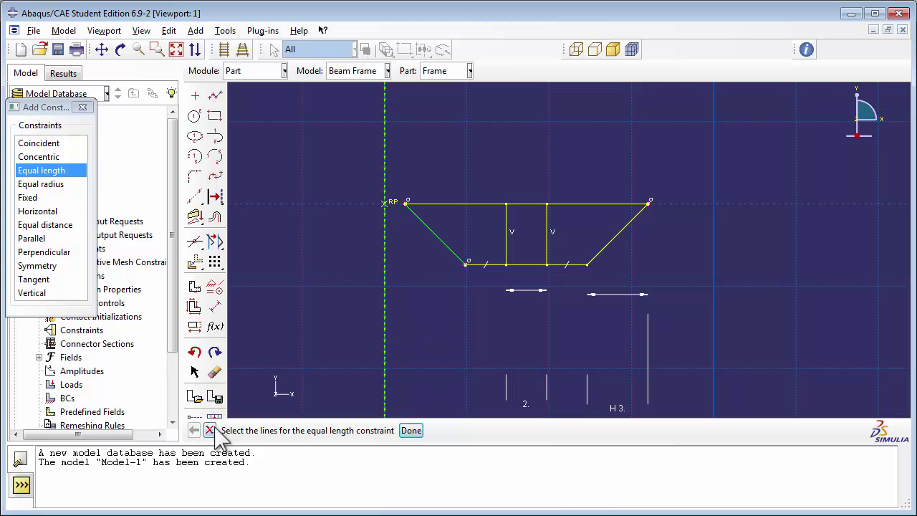
{"action": "left_click", "coordinate": [83, 107]}
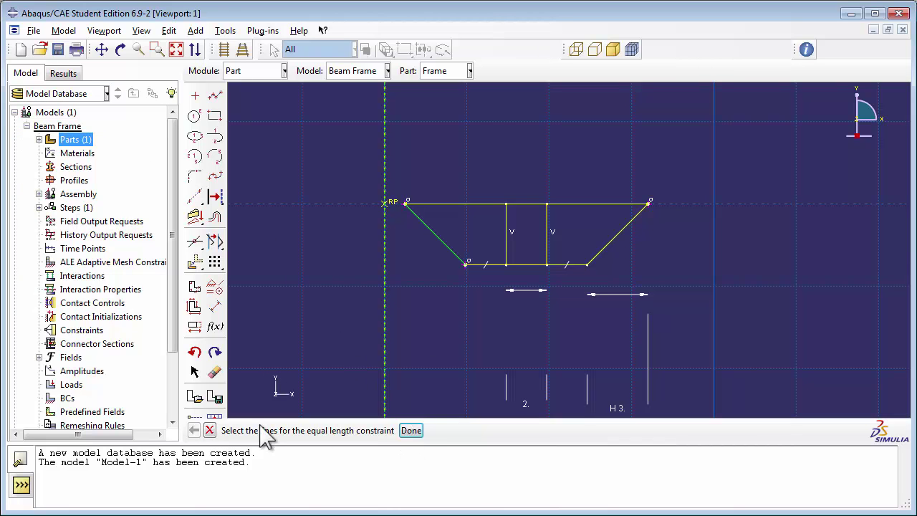
{"action": "left_click", "coordinate": [212, 432]}
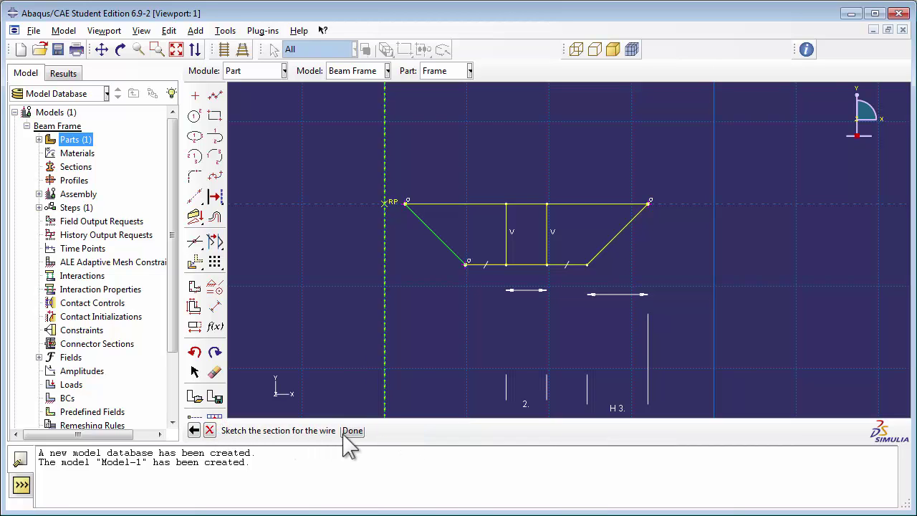
Step: Finish the planar wire sketch of the trapezoidal frame and fit the part in the viewport
{"action": "left_click", "coordinate": [352, 431]}
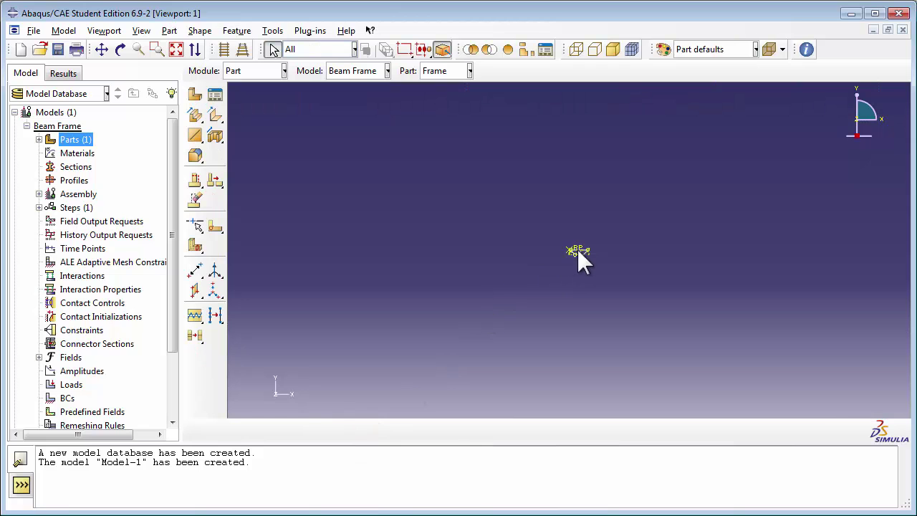
{"action": "scroll", "coordinate": [583, 251], "scroll_direction": "down", "scroll_amount": 3}
{"action": "left_click", "coordinate": [175, 49]}
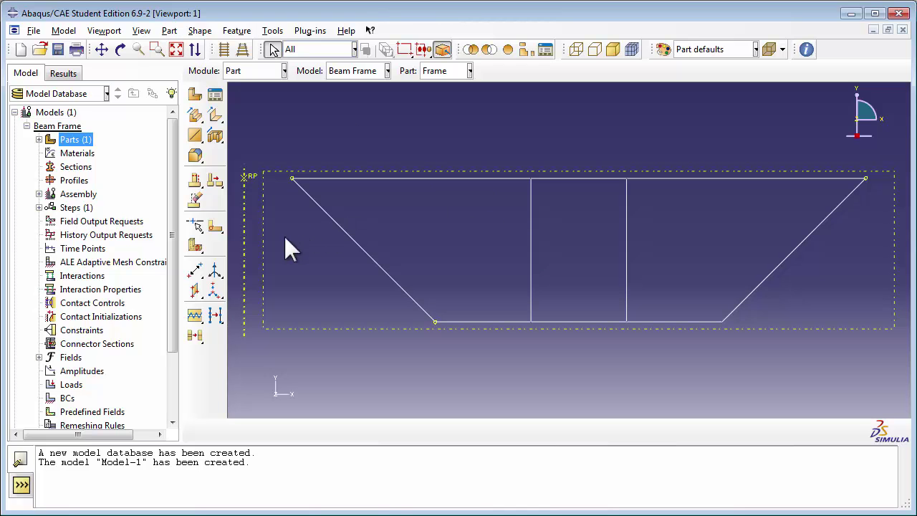
Step: Create a datum plane parallel to the frame's datum plane, offset by 1.0 in the direction of the arrow
{"action": "left_click", "coordinate": [196, 292]}
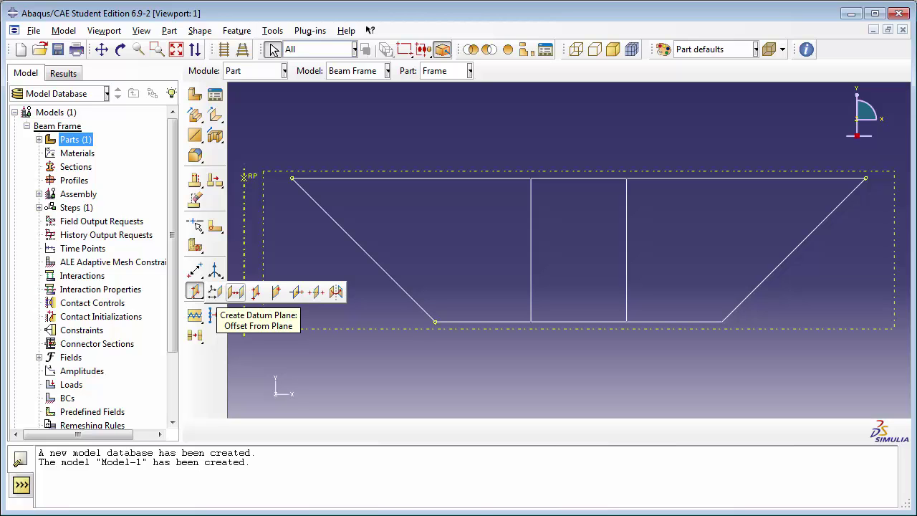
{"action": "left_click", "coordinate": [214, 291]}
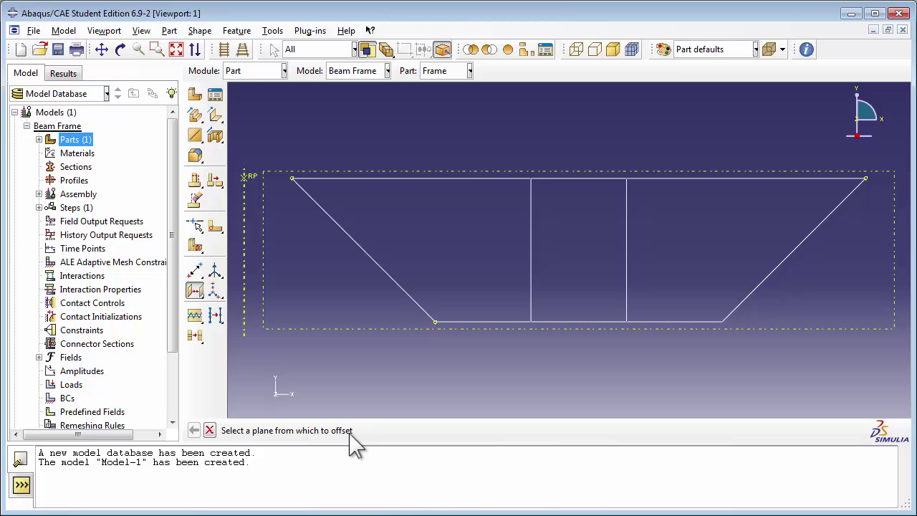
{"action": "left_click", "coordinate": [322, 329]}
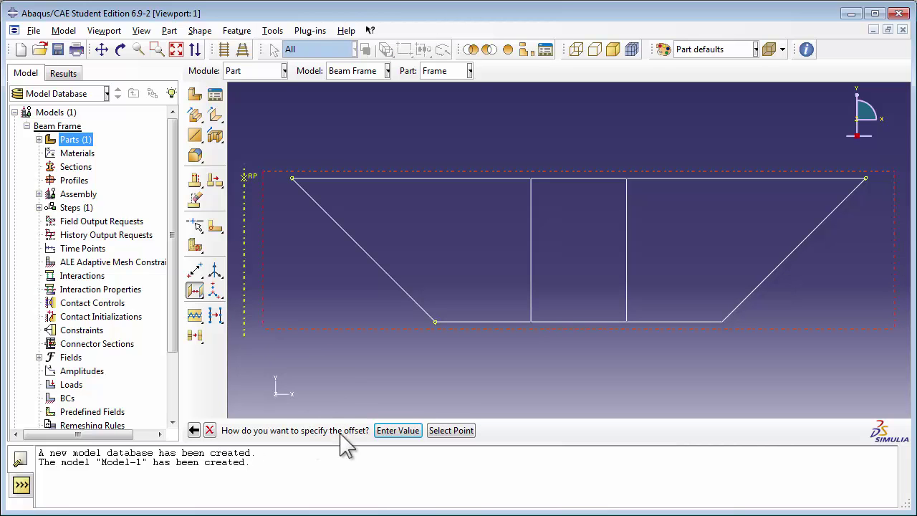
{"action": "left_click", "coordinate": [398, 431]}
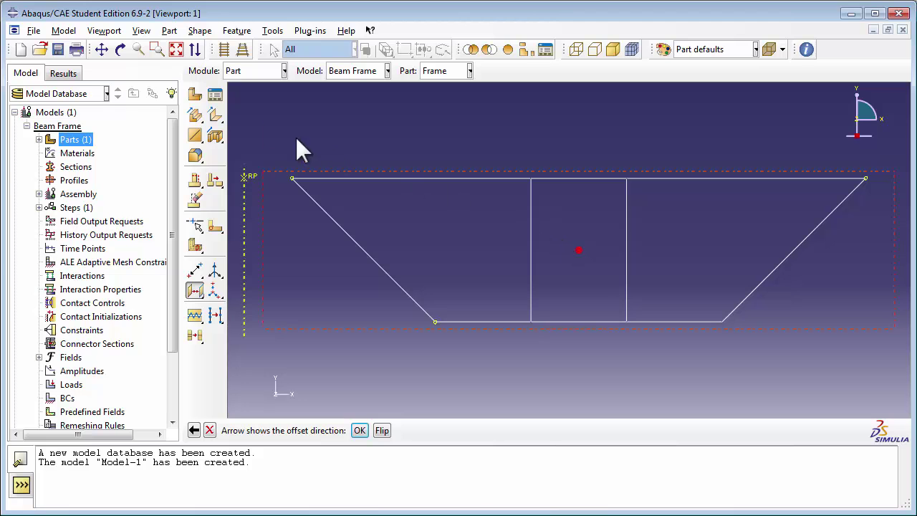
{"action": "left_click", "coordinate": [120, 50]}
{"action": "left_click_drag", "start_coordinate": [629, 244], "coordinate": [571, 299]}
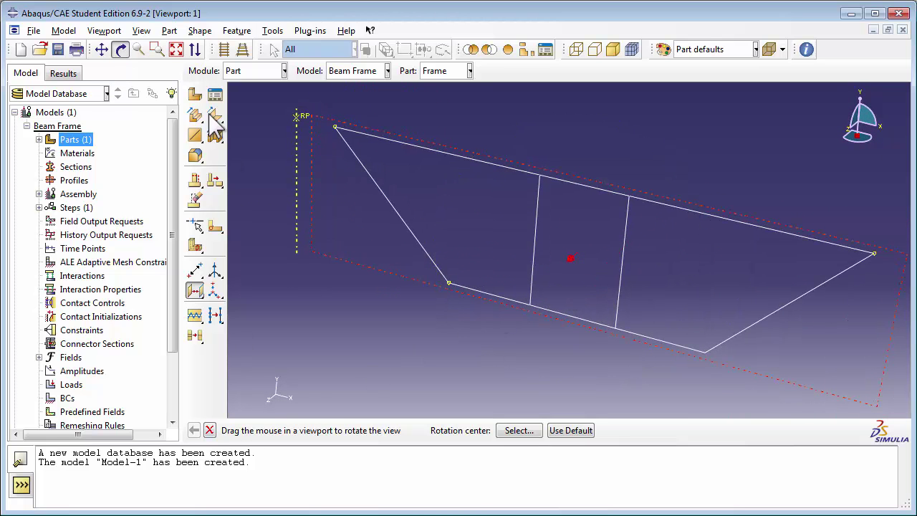
{"action": "left_click", "coordinate": [122, 51]}
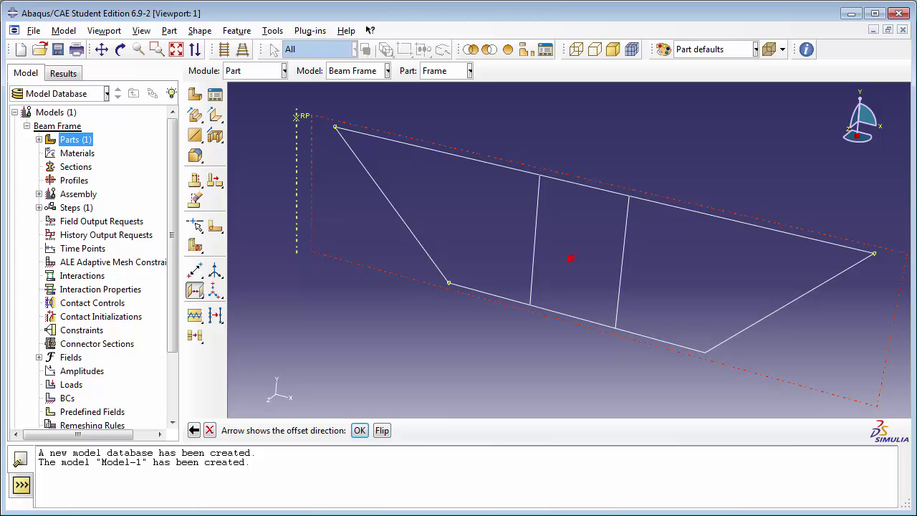
{"action": "left_click", "coordinate": [360, 430]}
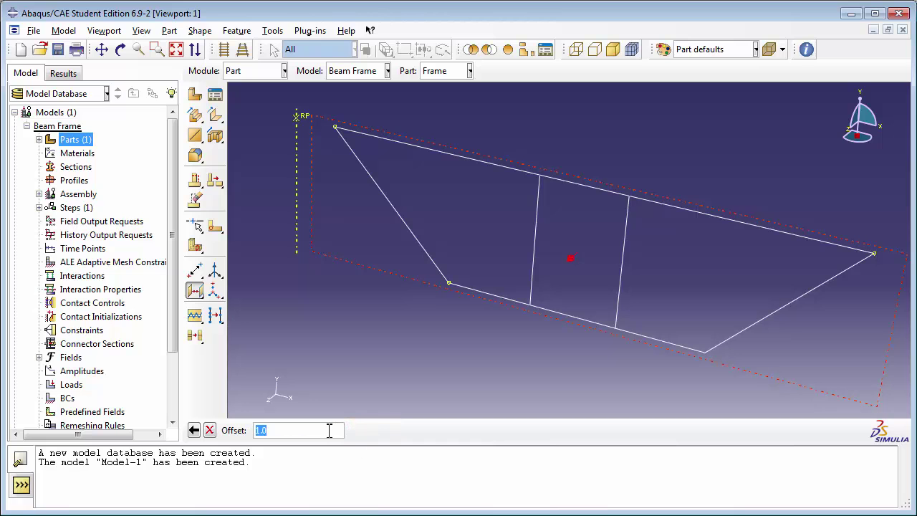
{"action": "type", "text": "1."}
{"action": "key", "text": "Return"}
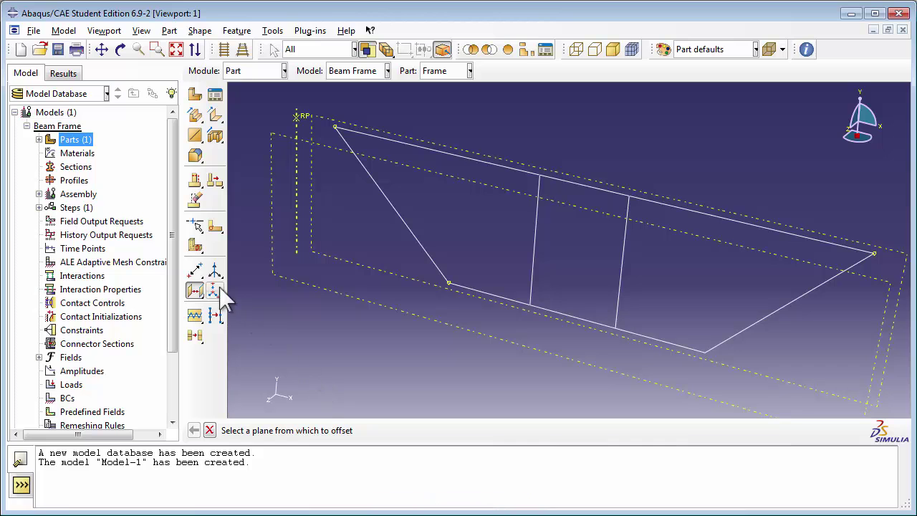
Step: Create a datum point by coordinates with X 1, Y 0 and Z 1, opposite the frame's upper-left corner
{"action": "left_click", "coordinate": [203, 273]}
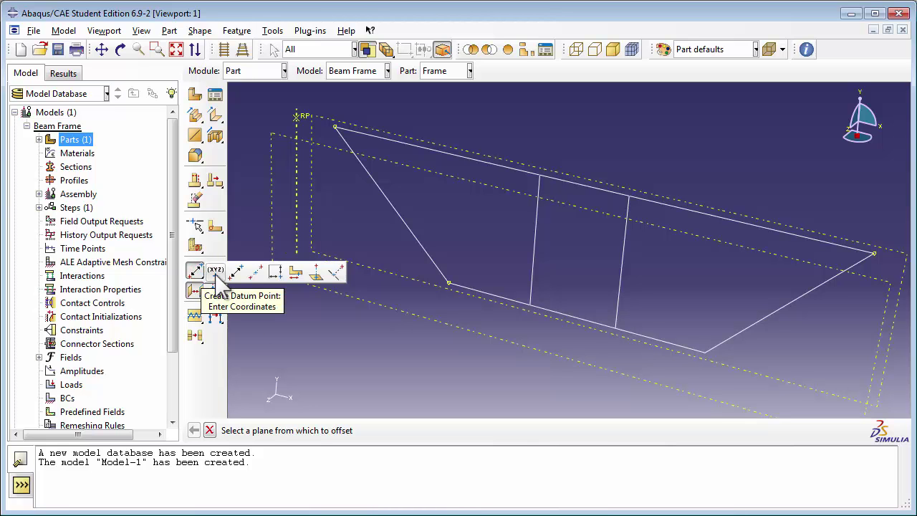
{"action": "left_click", "coordinate": [215, 271]}
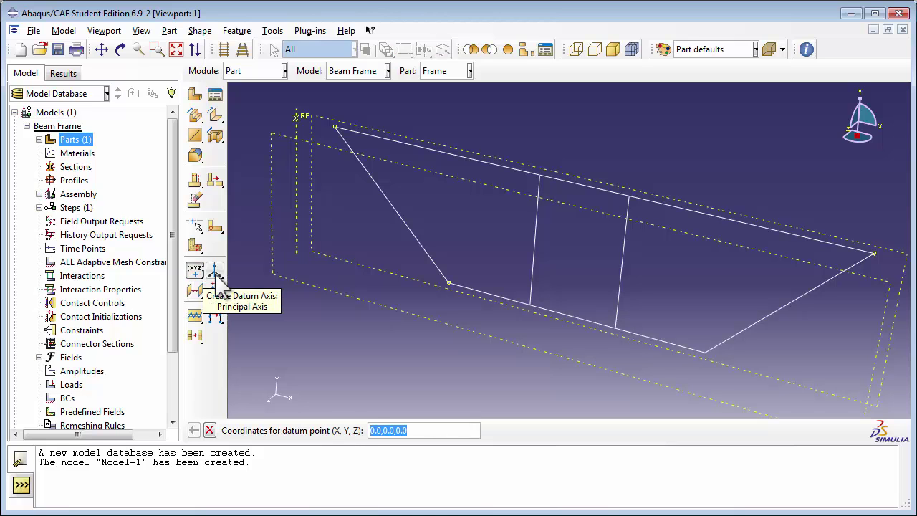
{"action": "left_click", "coordinate": [376, 435]}
{"action": "key", "text": "BackSpace"}
{"action": "type", "text": "1"}
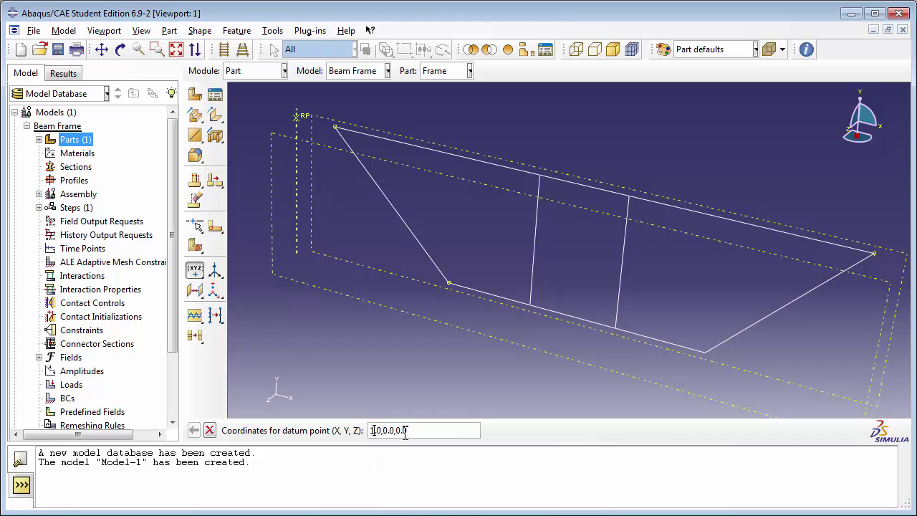
{"action": "left_click_drag", "start_coordinate": [394, 431], "coordinate": [411, 430]}
{"action": "key", "text": "BackSpace"}
{"action": "type", "text": "1"}
{"action": "key", "text": "Return"}
Step: Add two datum points at Z 1: one opposite the frame's upper-right corner, and one at Y -3 opposite its lower-left corner
{"action": "left_click", "coordinate": [374, 430]}
{"action": "type", "text": "1.5"}
{"action": "key", "text": "Return"}
{"action": "left_click", "coordinate": [374, 435]}
{"action": "left_click_drag", "start_coordinate": [374, 435], "coordinate": [388, 433]}
{"action": "type", "text": "-3."}
{"action": "double_click", "coordinate": [402, 432]}
{"action": "type", "text": "1"}
{"action": "key", "text": "Return"}
Step: Start a planar wire sketch on the offset datum plane, orienting the datum axis vertical and on the left
{"action": "left_click", "coordinate": [201, 137]}
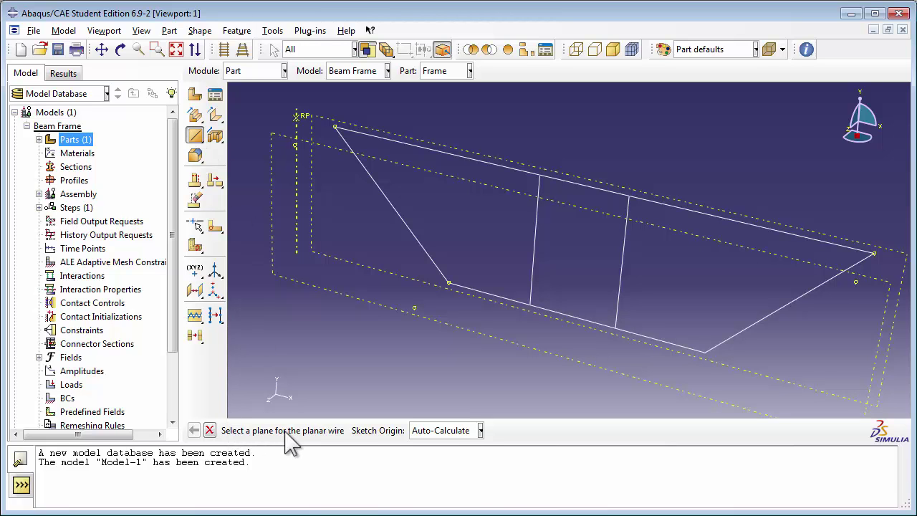
{"action": "left_click", "coordinate": [305, 282]}
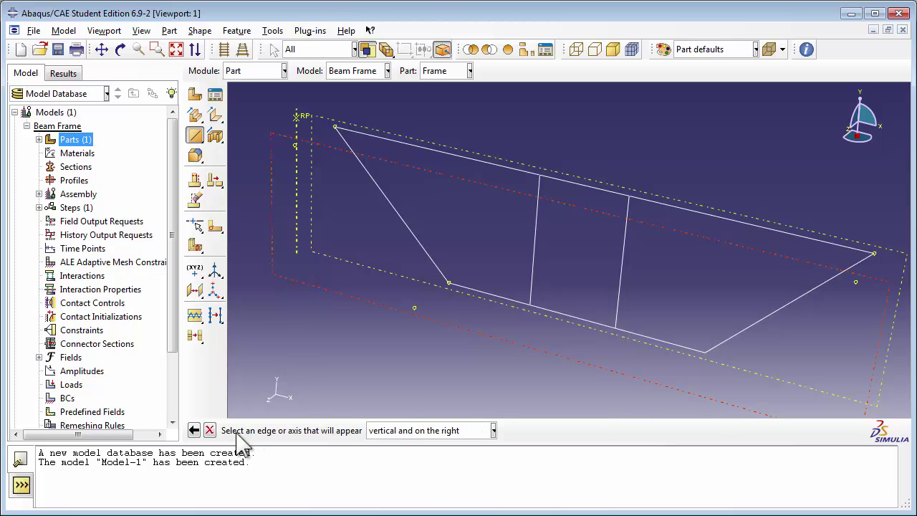
{"action": "left_click", "coordinate": [493, 430]}
{"action": "left_click", "coordinate": [466, 460]}
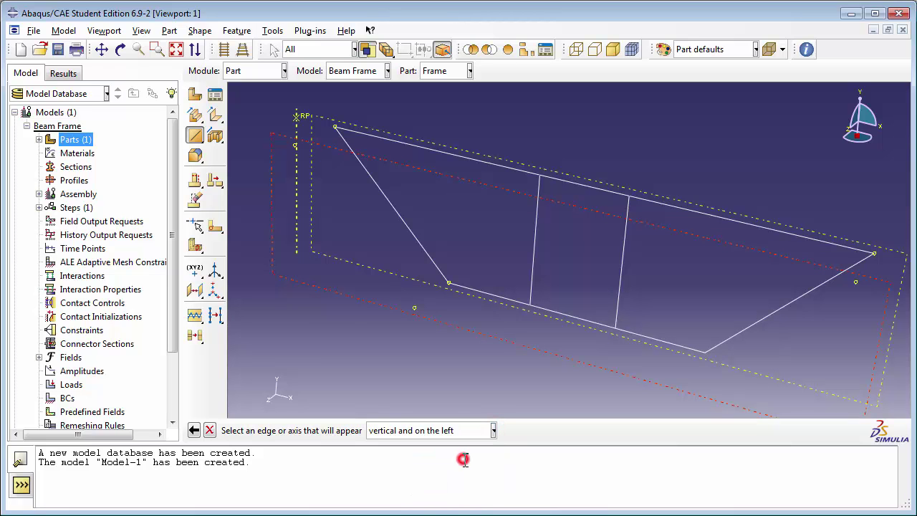
{"action": "left_click", "coordinate": [296, 244]}
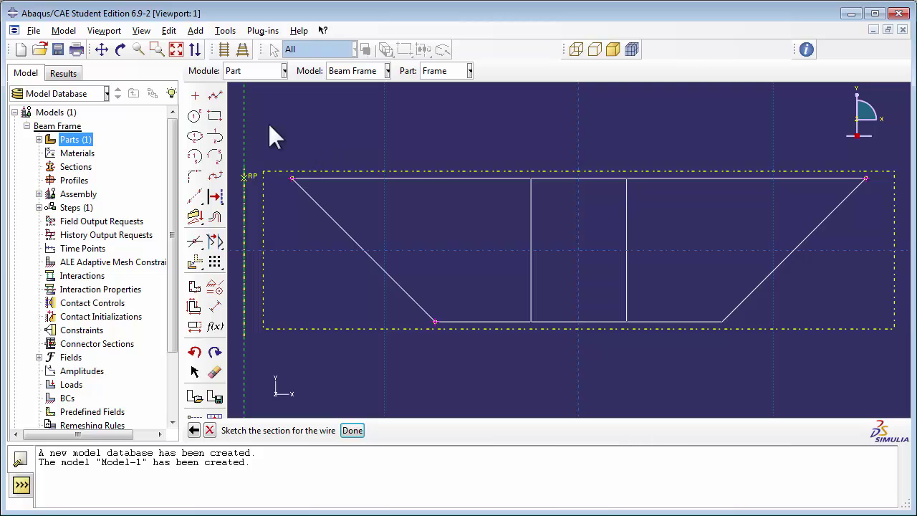
Step: Sketch a closed trapezoid through the three new datum points, with a horizontal bottom edge ending at about x 2.6, y -1.5
{"action": "left_click", "coordinate": [121, 50]}
{"action": "left_click_drag", "start_coordinate": [584, 206], "coordinate": [543, 253]}
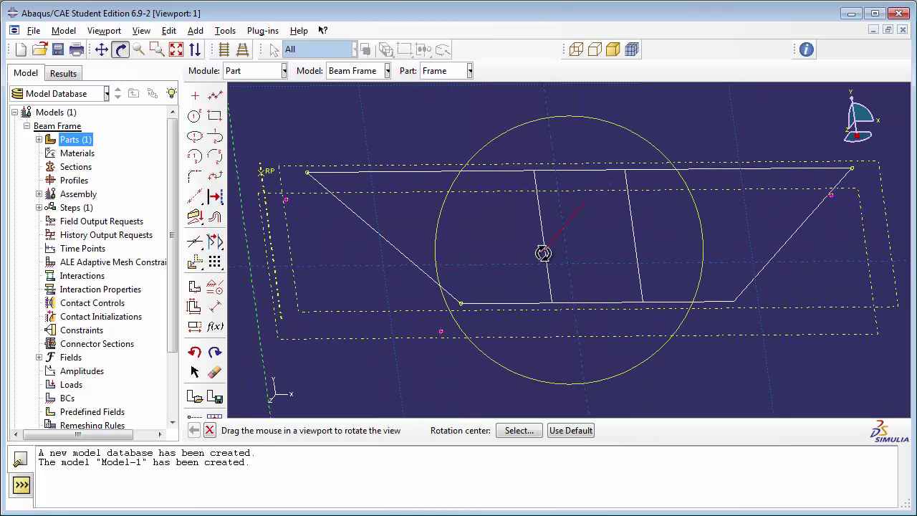
{"action": "left_click", "coordinate": [125, 53]}
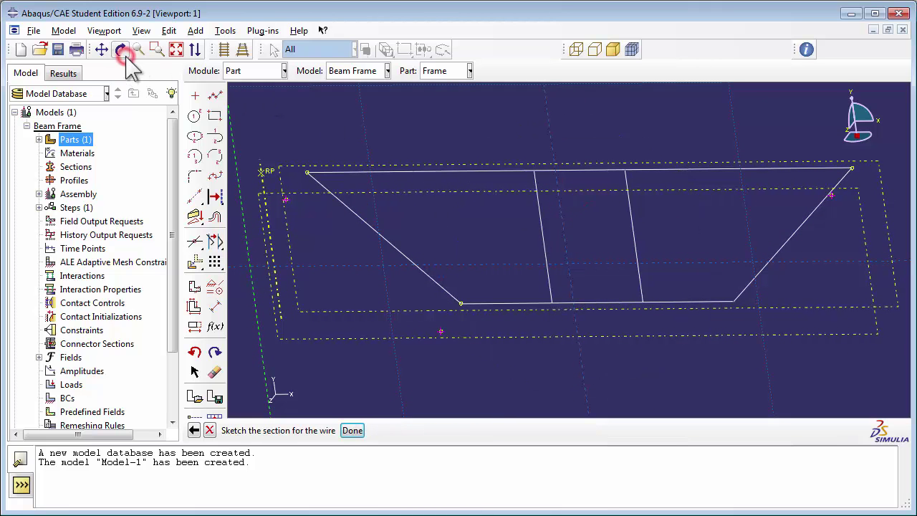
{"action": "left_click", "coordinate": [217, 97]}
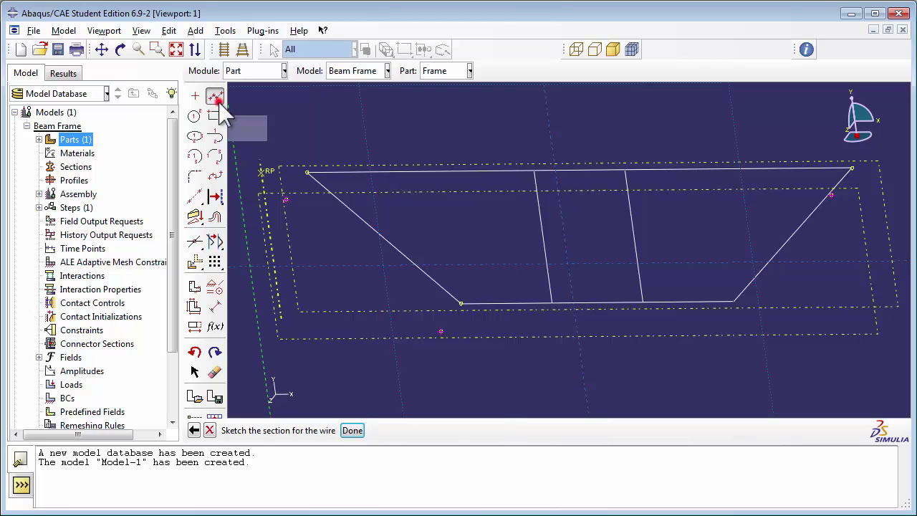
{"action": "left_click", "coordinate": [285, 198]}
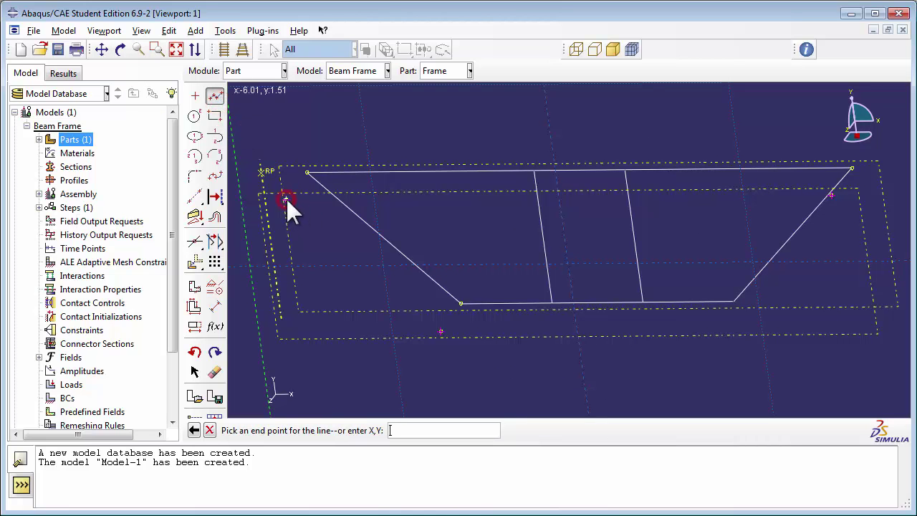
{"action": "left_click", "coordinate": [441, 330]}
{"action": "left_click", "coordinate": [695, 331]}
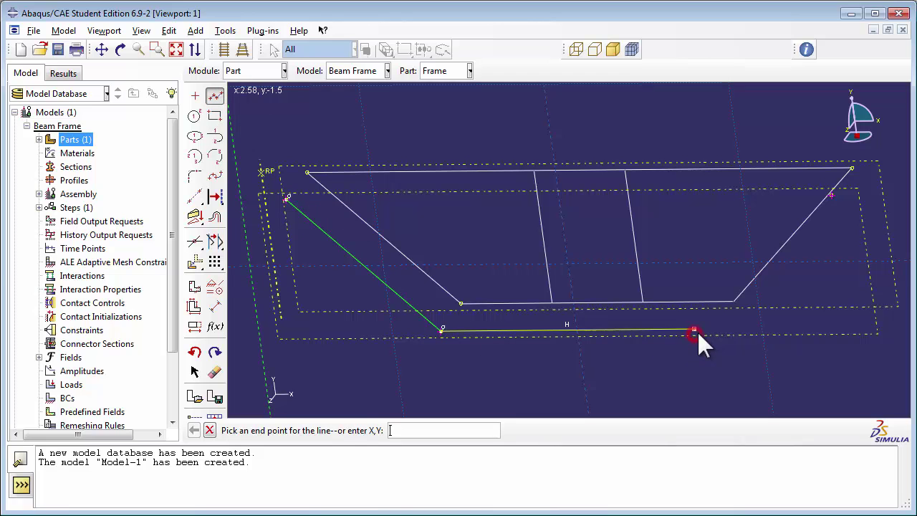
{"action": "left_click", "coordinate": [831, 194]}
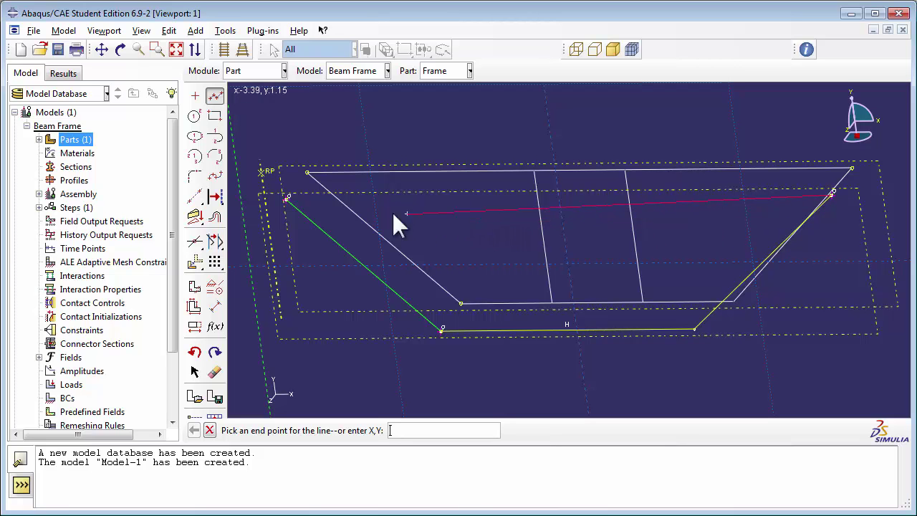
{"action": "left_click", "coordinate": [288, 200]}
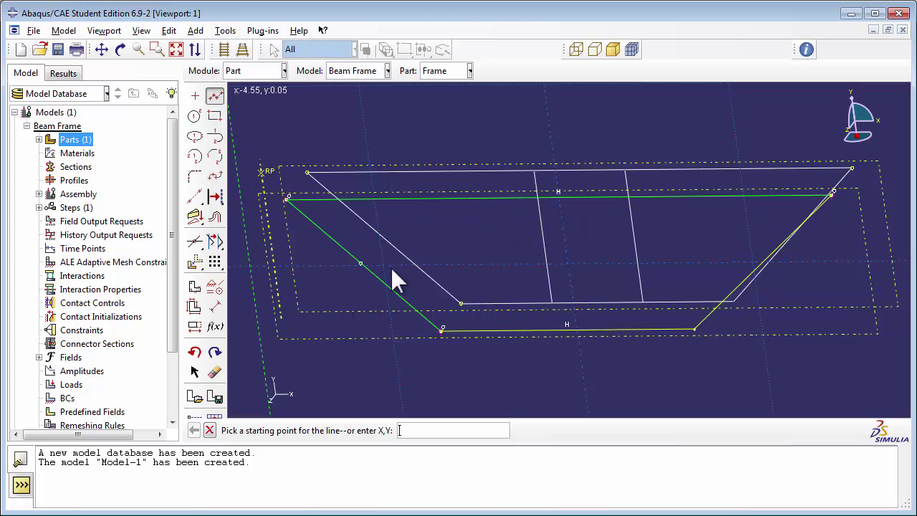
Step: Draw two vertical braces from the trapezoid's bottom edge to its top edge, at about x -1.5 and x 0.5
{"action": "left_click", "coordinate": [508, 330]}
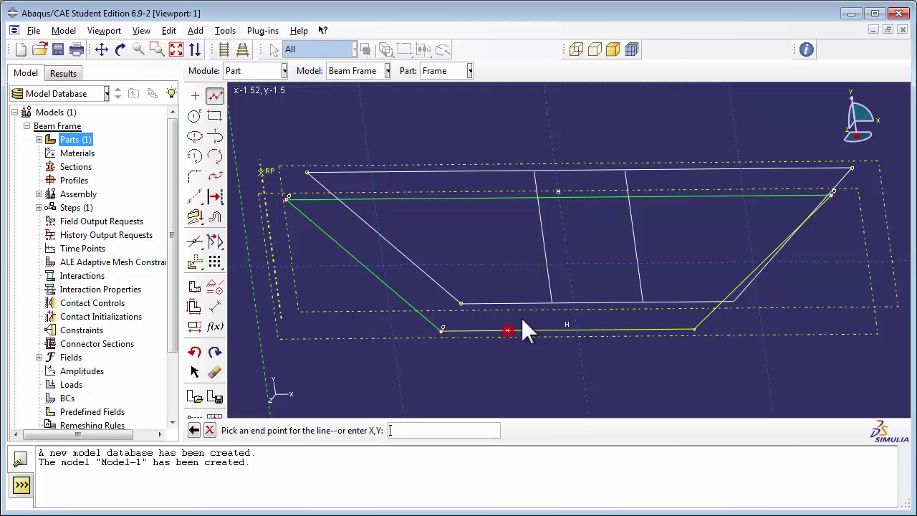
{"action": "left_click", "coordinate": [490, 198]}
{"action": "right_click", "coordinate": [582, 237]}
{"action": "left_click", "coordinate": [607, 255]}
{"action": "left_click", "coordinate": [215, 97]}
{"action": "left_click", "coordinate": [601, 329]}
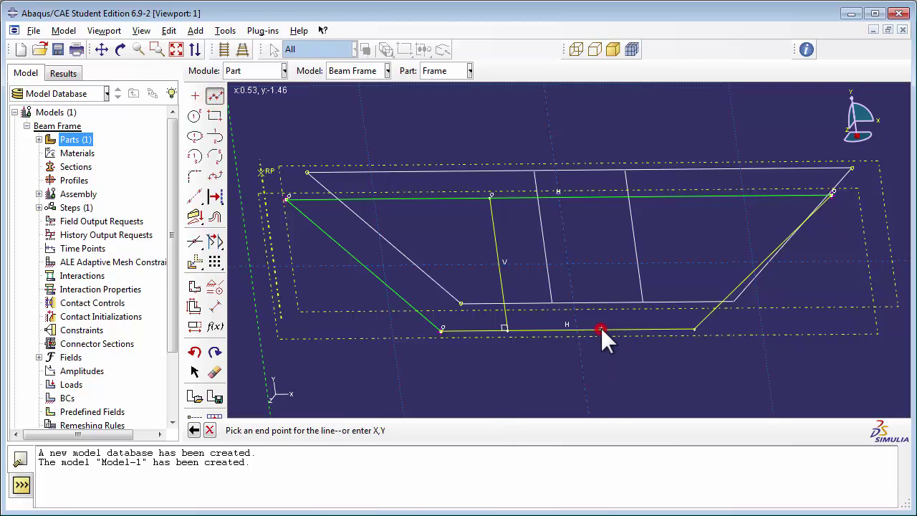
{"action": "left_click", "coordinate": [584, 198]}
{"action": "right_click", "coordinate": [607, 216]}
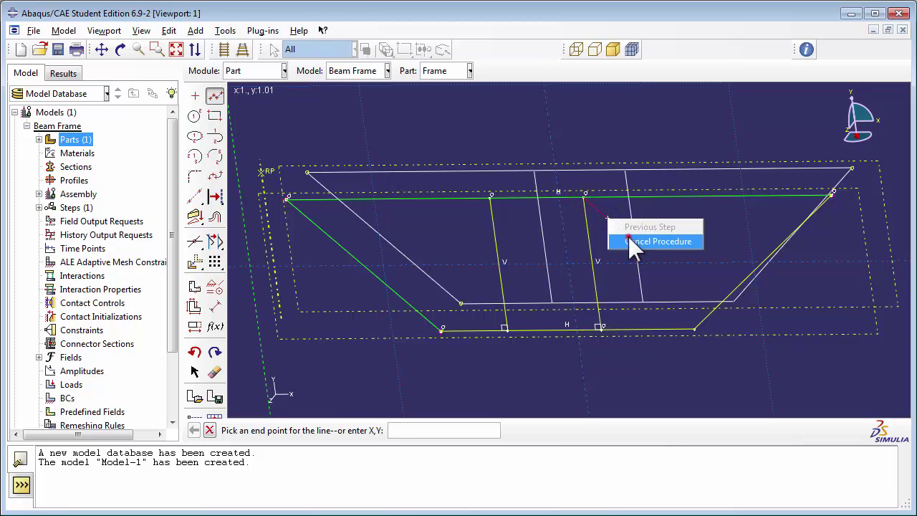
{"action": "left_click", "coordinate": [628, 240]}
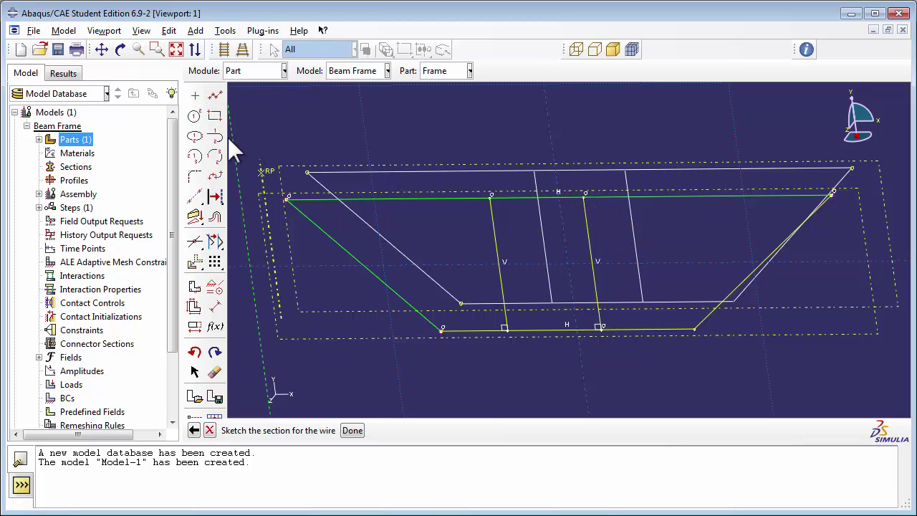
Step: Dimension the horizontal distance between the new trapezoid's upper-right and lower-right corners and set it to 3
{"action": "left_click", "coordinate": [215, 308]}
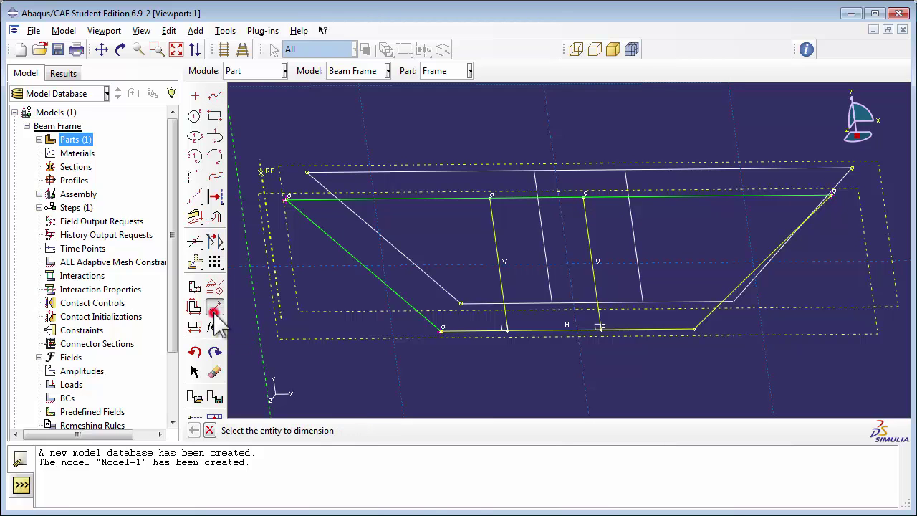
{"action": "left_click", "coordinate": [830, 194]}
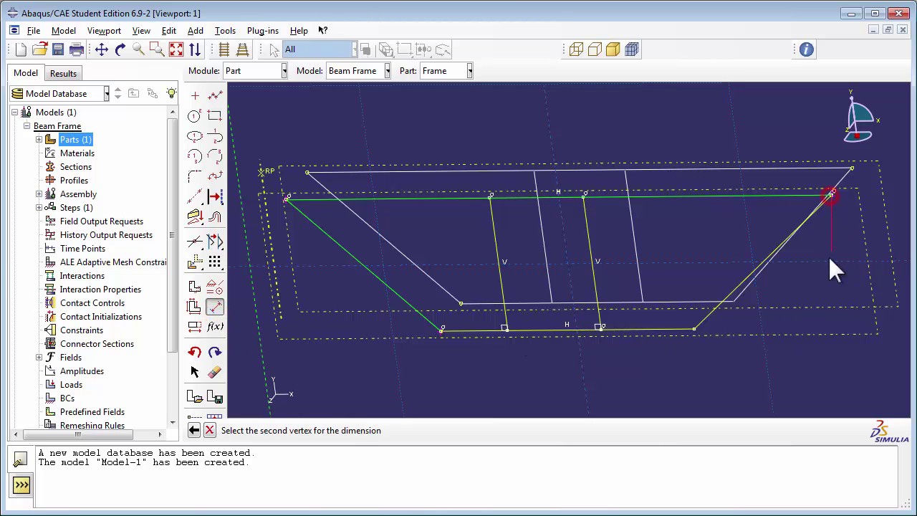
{"action": "left_click", "coordinate": [695, 329]}
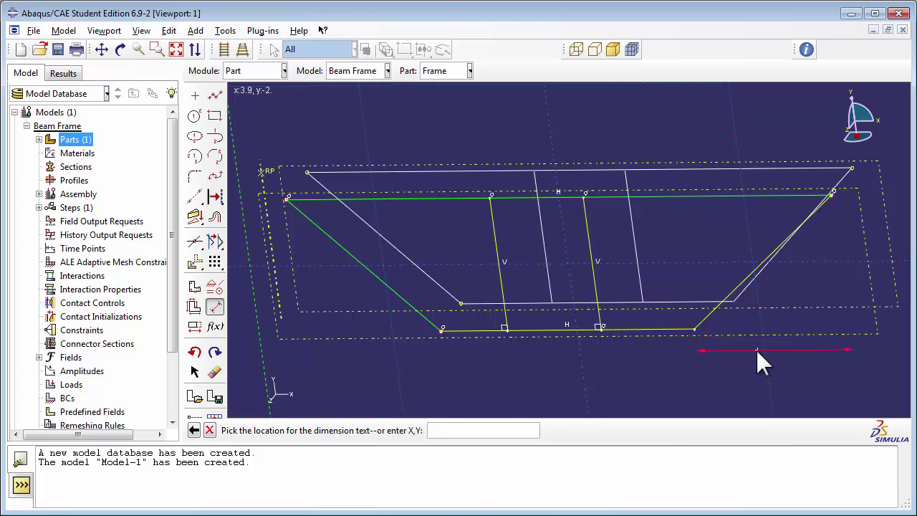
{"action": "left_click", "coordinate": [757, 350]}
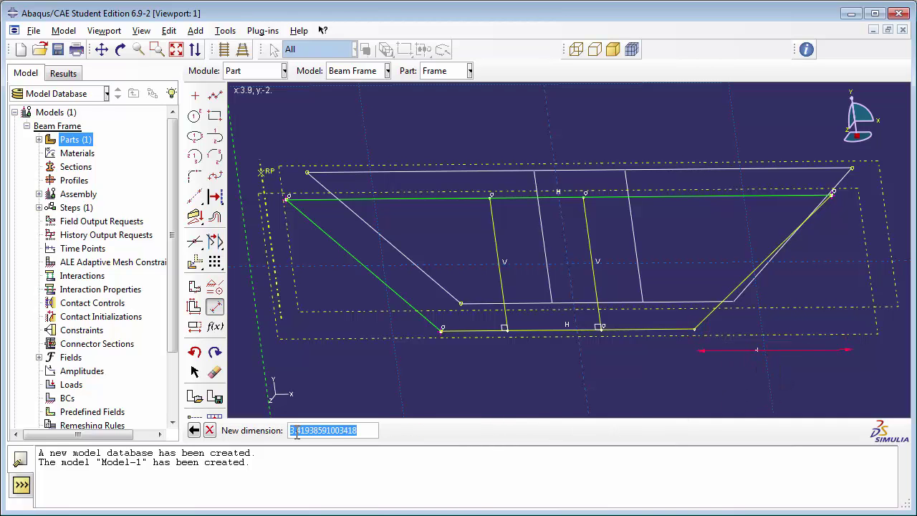
{"action": "type", "text": "3"}
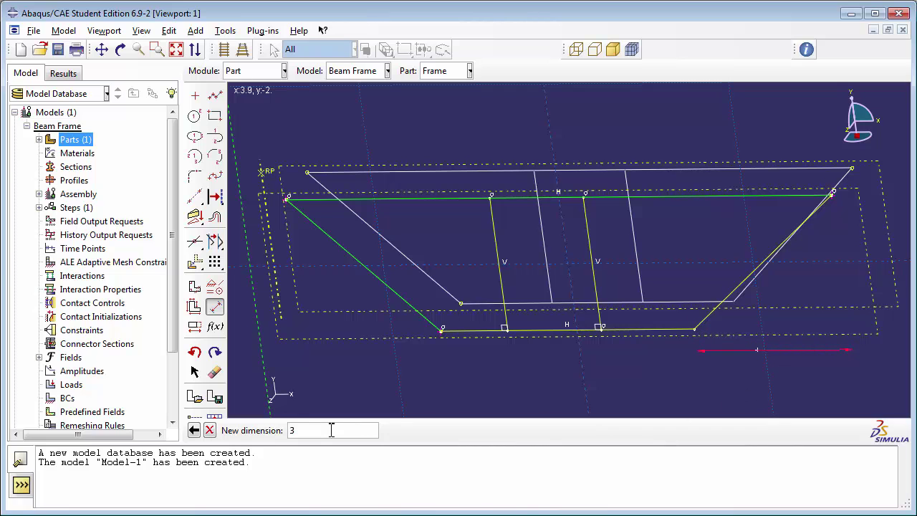
{"action": "key", "text": "Return"}
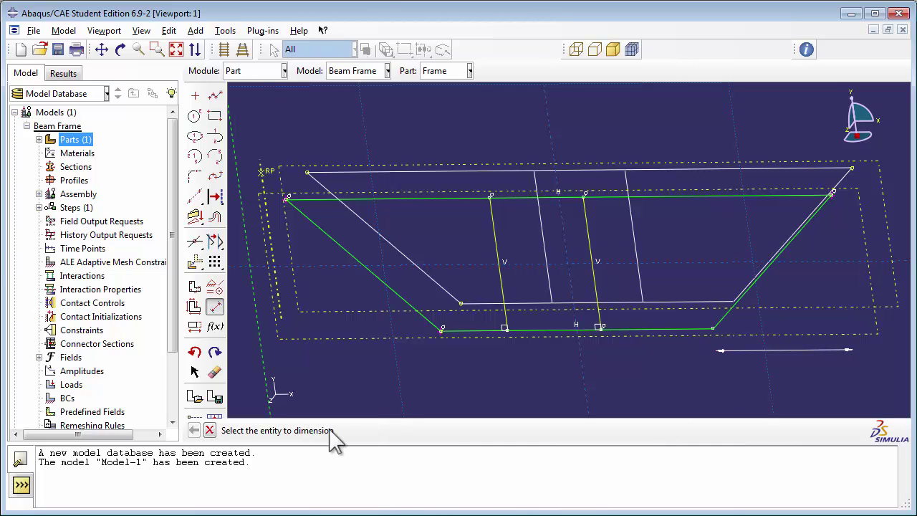
Step: Split the new trapezoid's top edge at its intersections with both vertical braces
{"action": "left_click", "coordinate": [194, 244]}
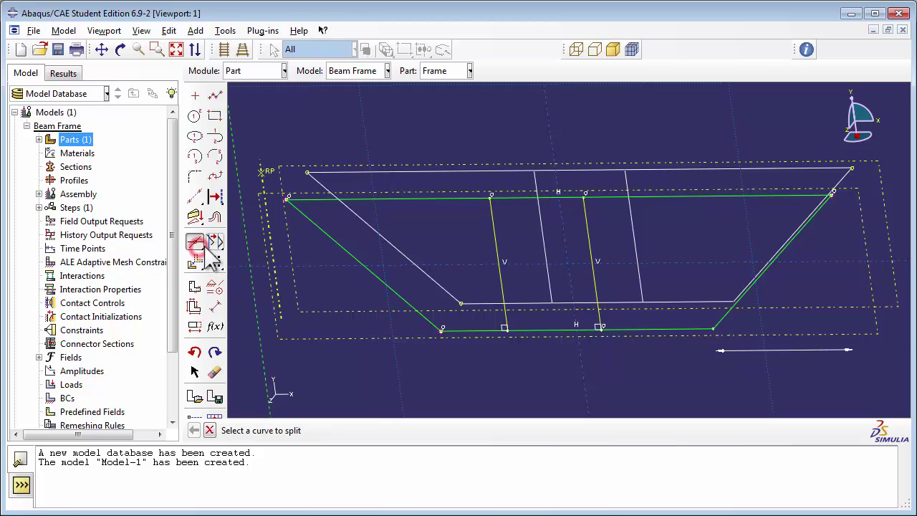
{"action": "left_click", "coordinate": [400, 199]}
{"action": "left_click", "coordinate": [492, 219]}
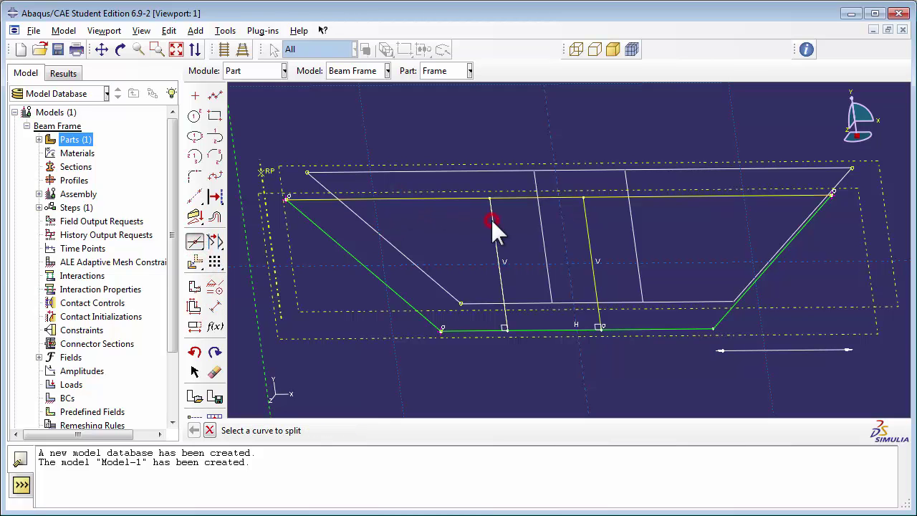
{"action": "left_click", "coordinate": [548, 197]}
{"action": "left_click", "coordinate": [584, 215]}
Step: Split the new trapezoid's bottom edge where the two vertical braces meet it
{"action": "left_click", "coordinate": [451, 329]}
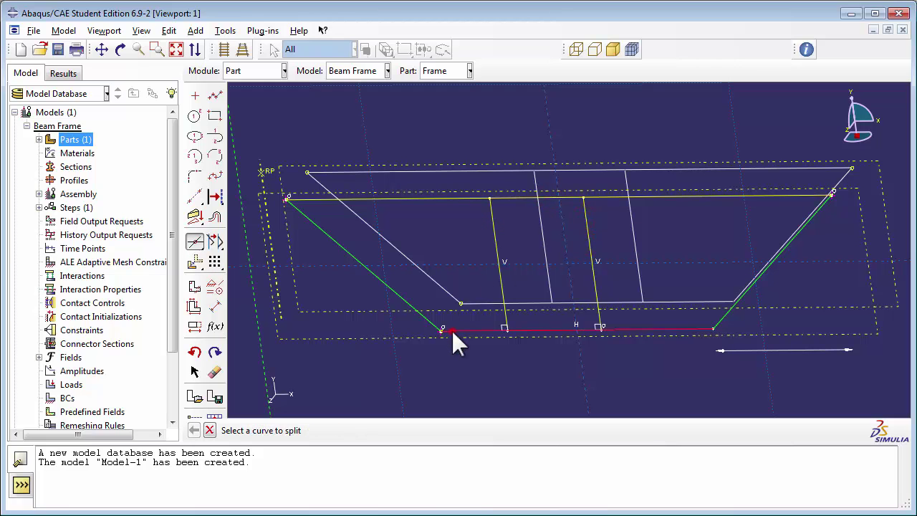
{"action": "left_click", "coordinate": [502, 294]}
{"action": "left_click", "coordinate": [556, 330]}
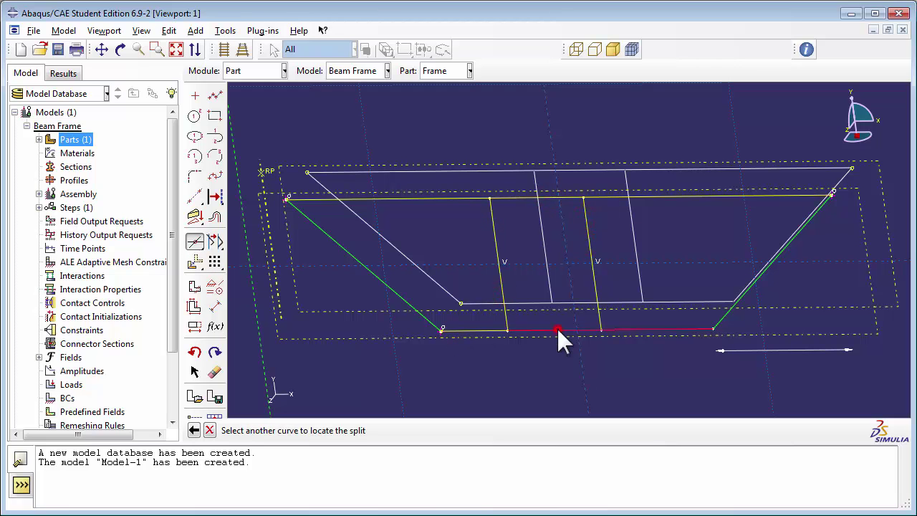
{"action": "left_click", "coordinate": [595, 298]}
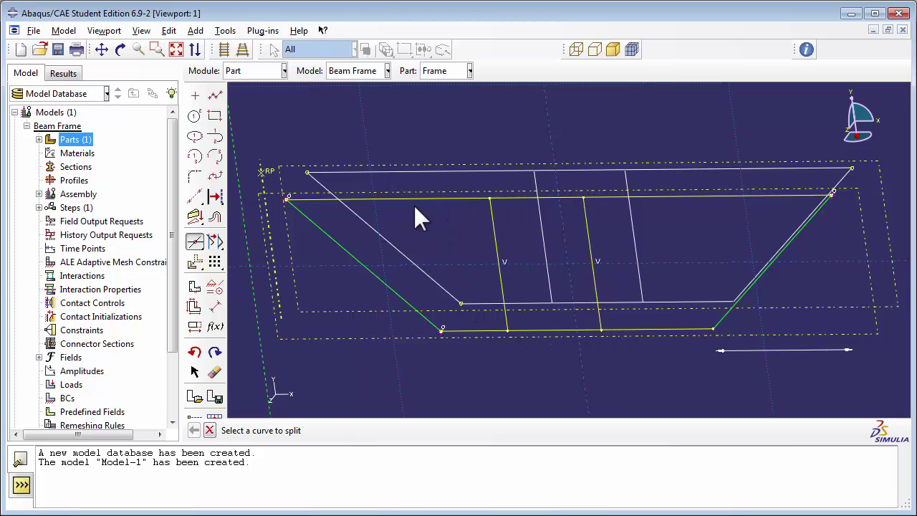
Step: Dimension the bottom edge segment between the two braces and set its length to 2.0
{"action": "left_click", "coordinate": [214, 306]}
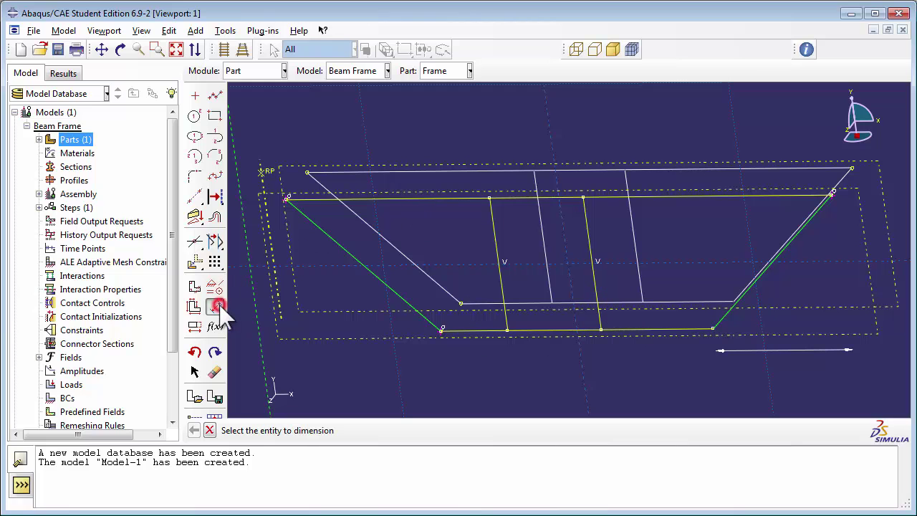
{"action": "left_click", "coordinate": [549, 330]}
{"action": "left_click", "coordinate": [548, 362]}
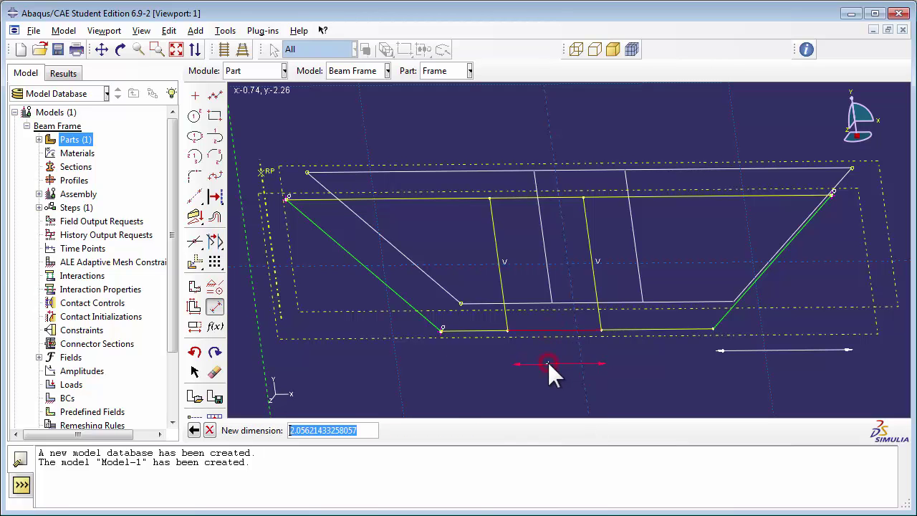
{"action": "type", "text": "2"}
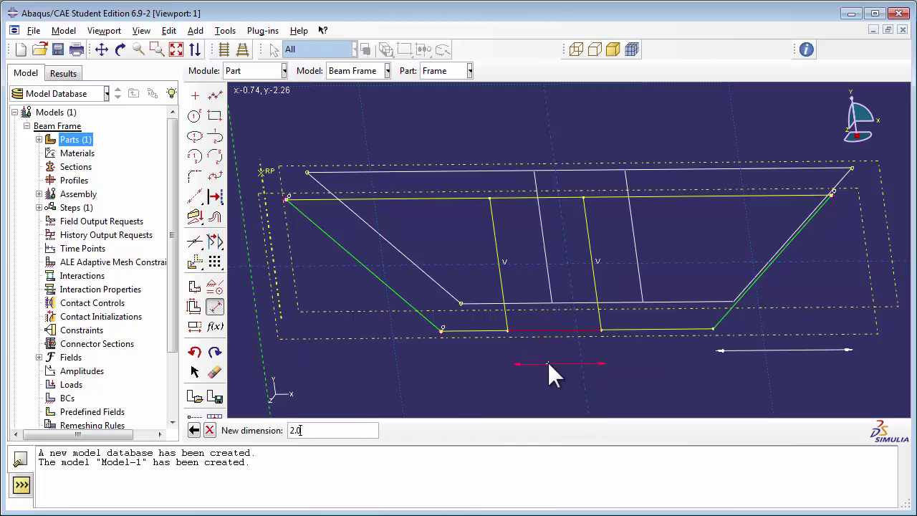
{"action": "type", "text": ".0"}
{"action": "key", "text": "Return"}
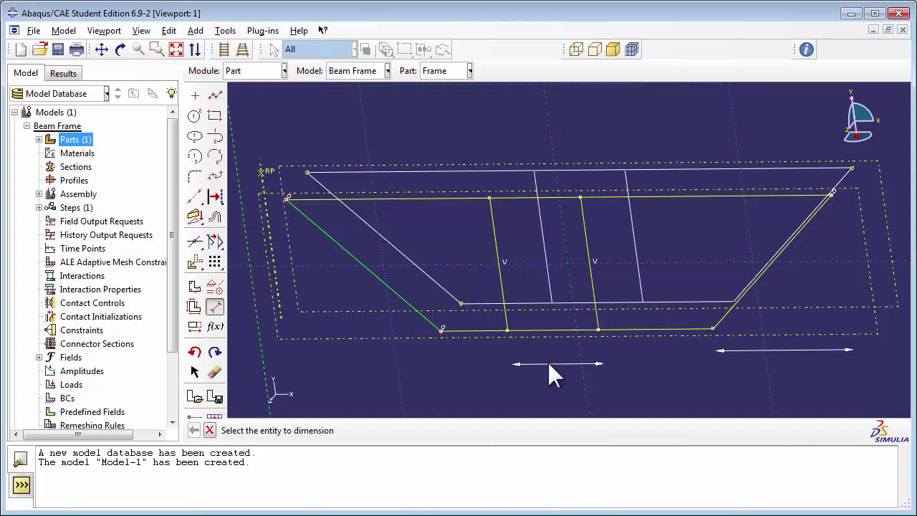
Step: Add an equal length constraint between the two outer segments of the trapezoid's bottom edge
{"action": "left_click", "coordinate": [215, 307]}
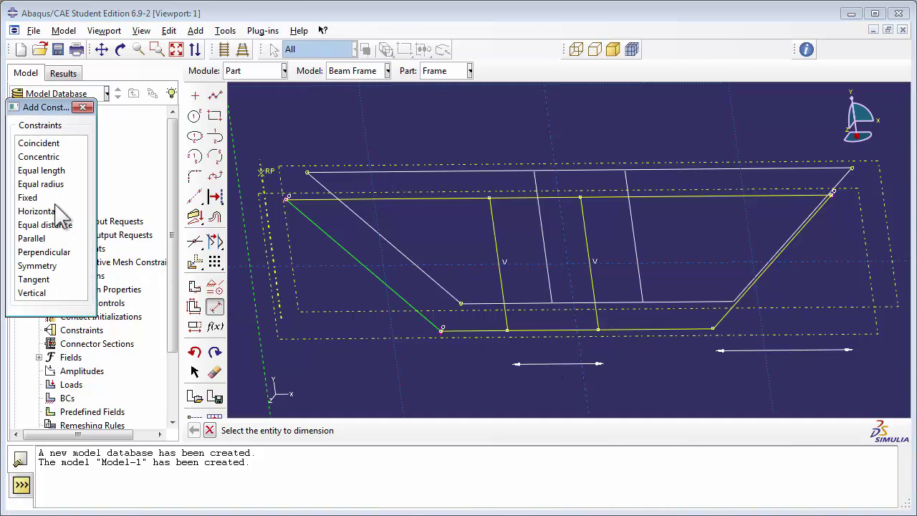
{"action": "left_click", "coordinate": [44, 170]}
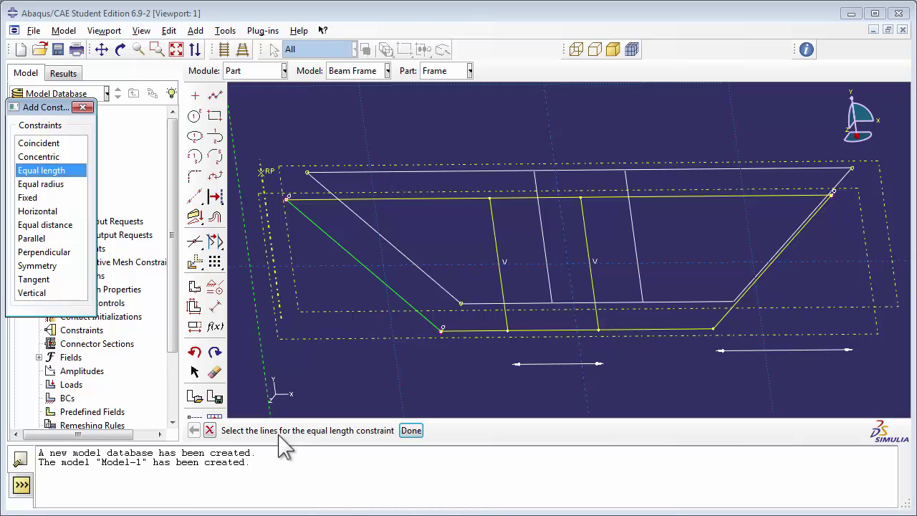
{"action": "left_click", "coordinate": [474, 329]}
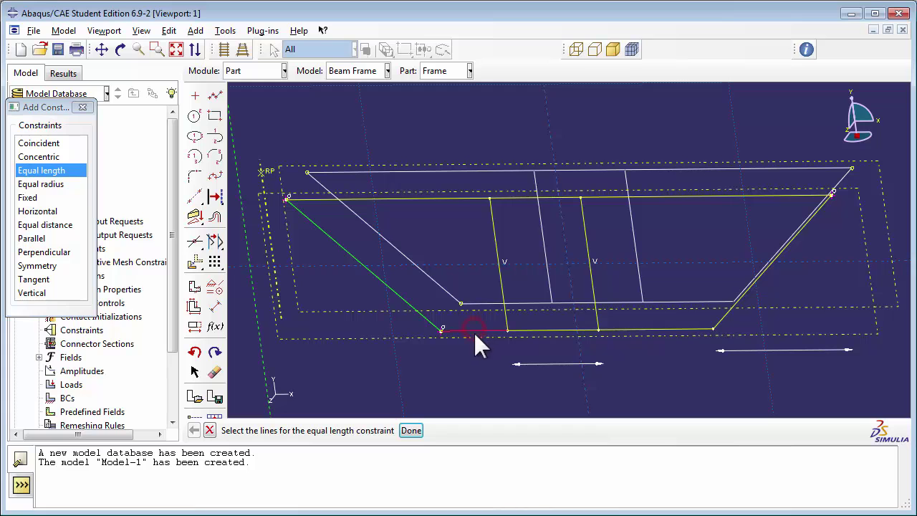
{"action": "left_click", "coordinate": [661, 329]}
{"action": "left_click", "coordinate": [410, 430]}
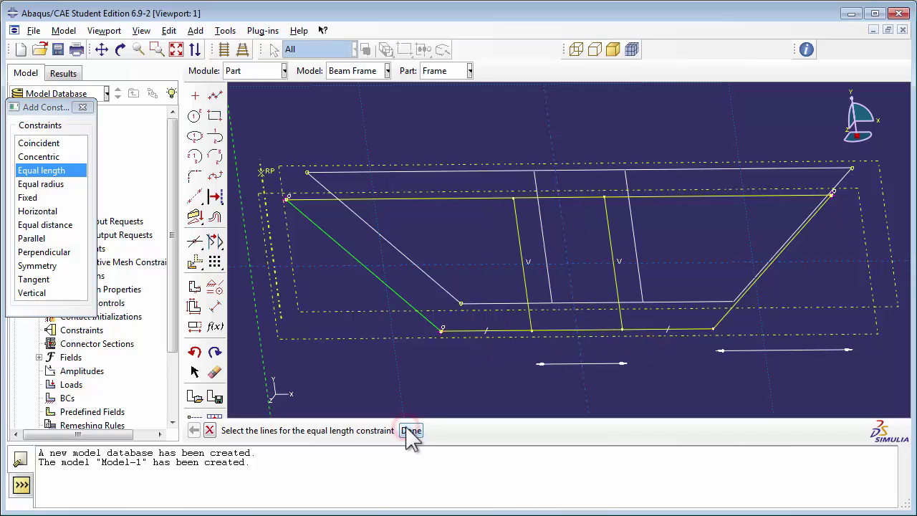
{"action": "left_click", "coordinate": [82, 107]}
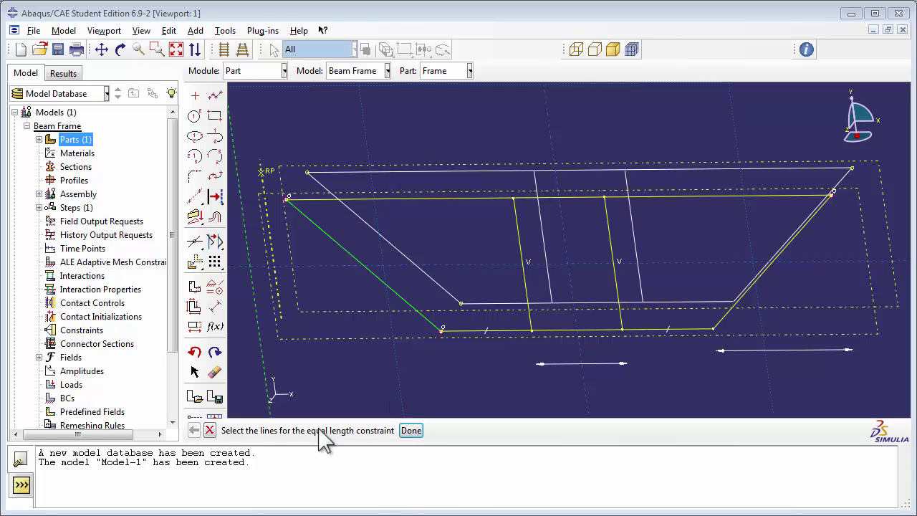
Step: Finish the sketch to create the second planar wire on the Frame part and rotate the model slightly to inspect it
{"action": "left_click", "coordinate": [412, 431]}
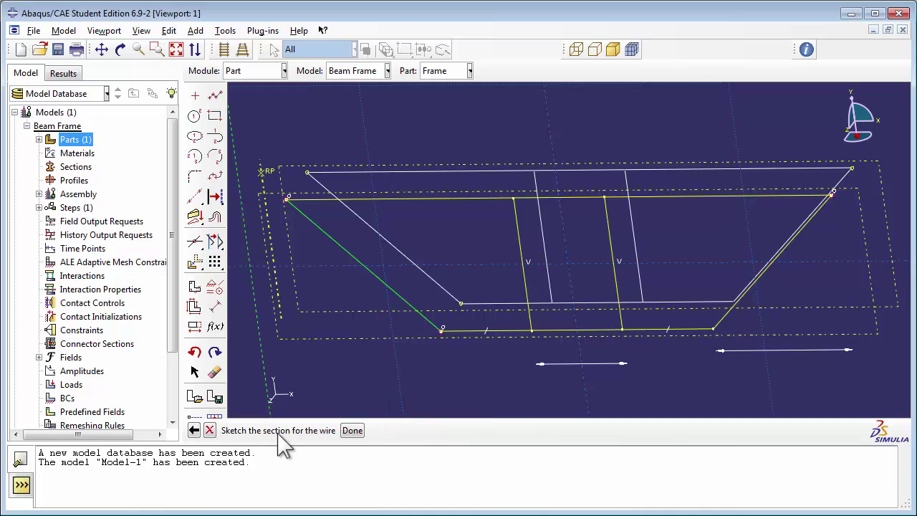
{"action": "left_click", "coordinate": [351, 432]}
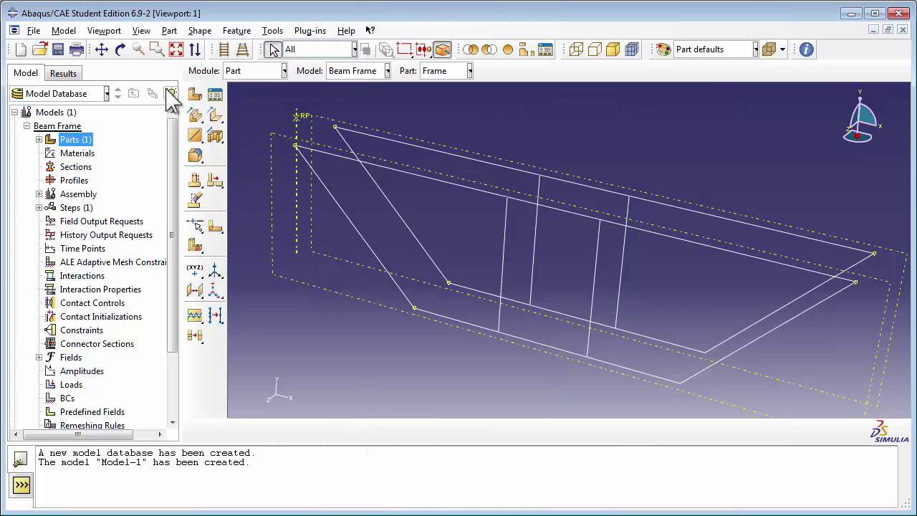
{"action": "left_click", "coordinate": [120, 49]}
{"action": "mouse_move", "coordinate": [538, 215]}
{"action": "left_mouse_down"}
{"action": "mouse_move", "coordinate": [494, 281]}
{"action": "mouse_move", "coordinate": [526, 258]}
{"action": "mouse_move", "coordinate": [530, 217]}
{"action": "left_mouse_up"}
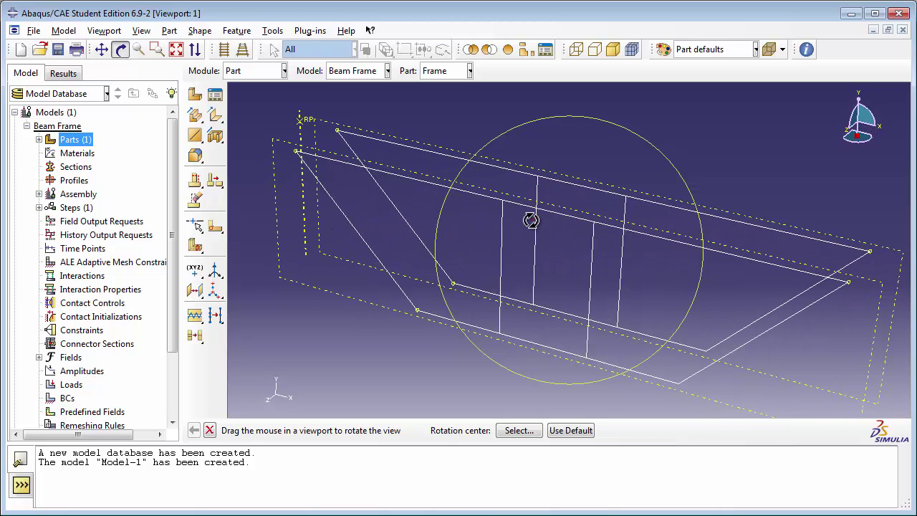
{"action": "left_click", "coordinate": [127, 51]}
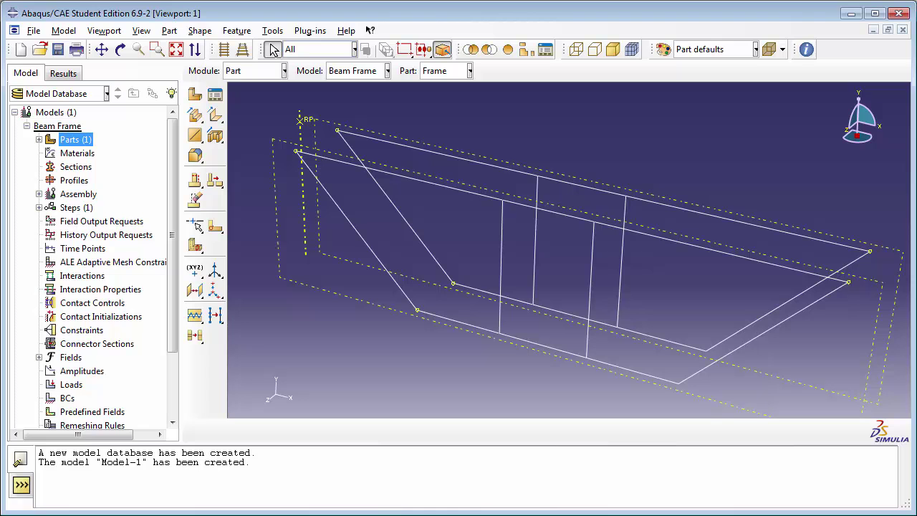
Step: Create a 3D deformable point part named Cross Bracing with approximate size 20, placing its point at 0.0,0.0,0.0
{"action": "double_click", "coordinate": [74, 140]}
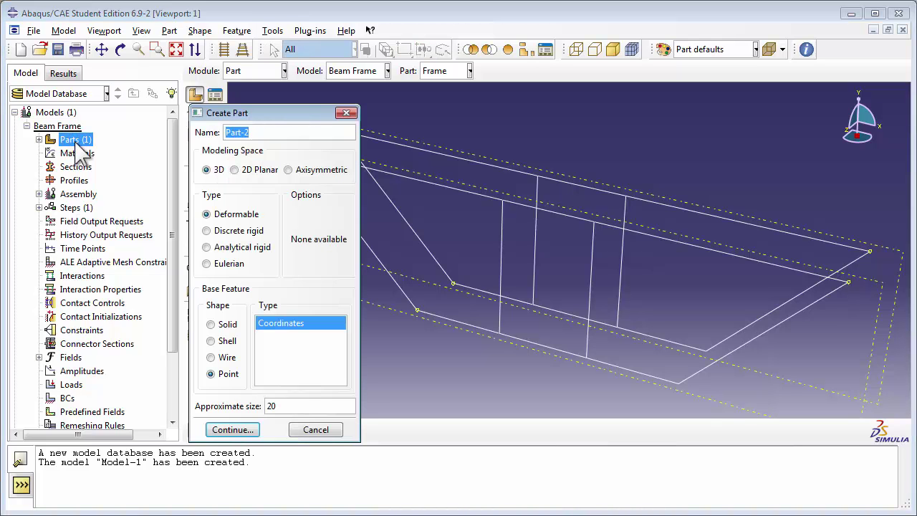
{"action": "left_click", "coordinate": [262, 133]}
{"action": "double_click", "coordinate": [262, 132]}
{"action": "type", "text": "Cross Bracing"}
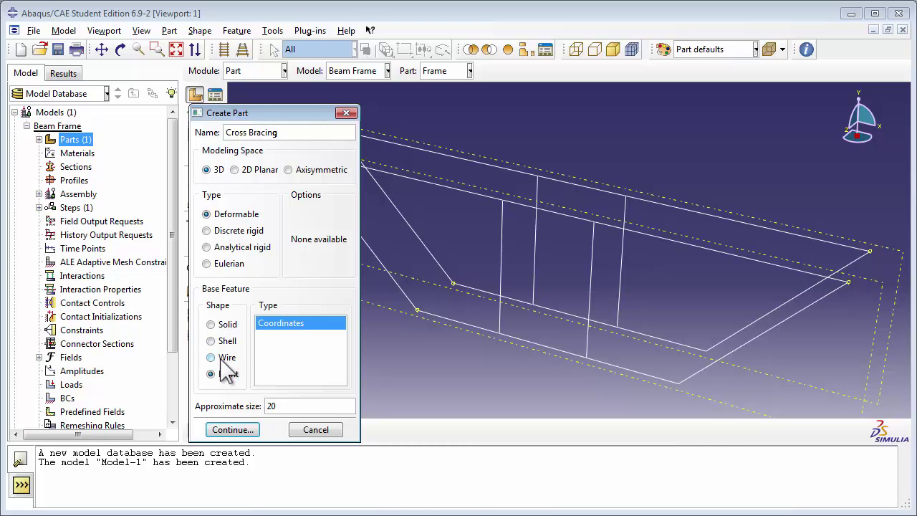
{"action": "left_click", "coordinate": [278, 406]}
{"action": "left_click", "coordinate": [231, 430]}
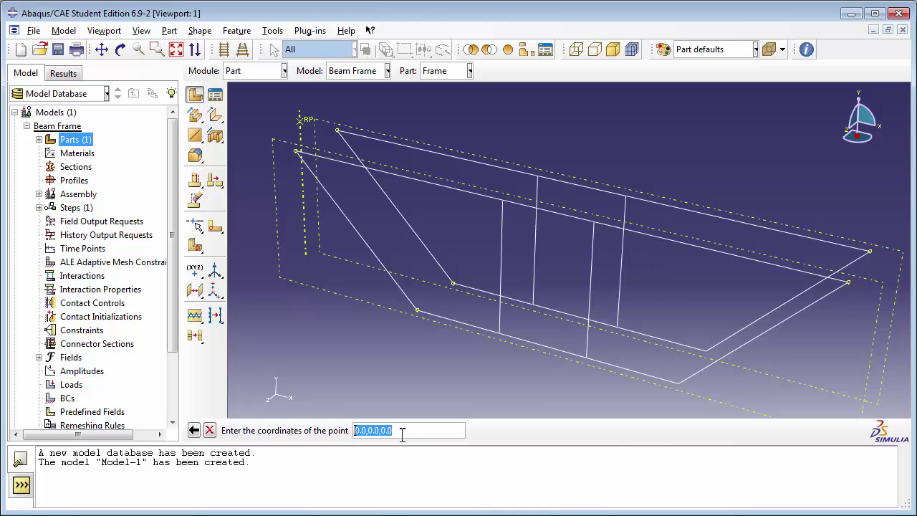
{"action": "key", "text": "Return"}
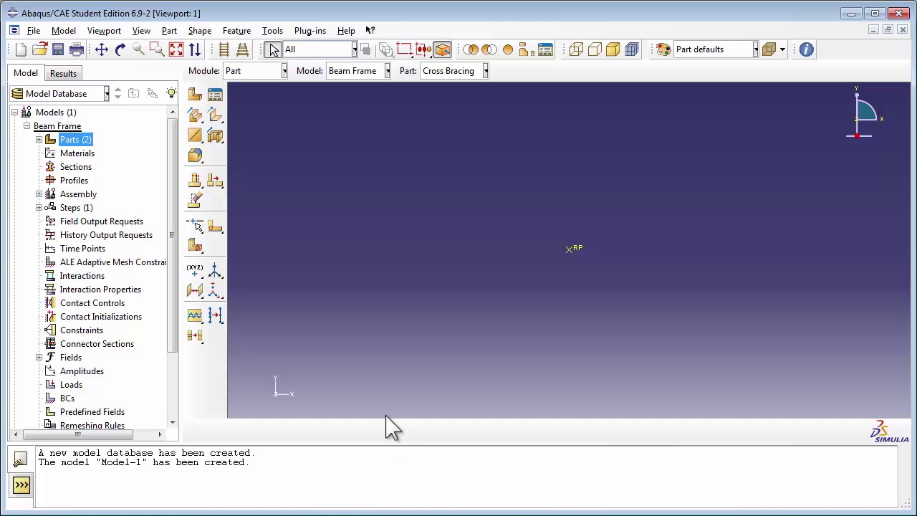
Step: Create a datum point in the Cross Bracing part at coordinates 1.0,0.0,0.0
{"action": "left_click", "coordinate": [205, 280]}
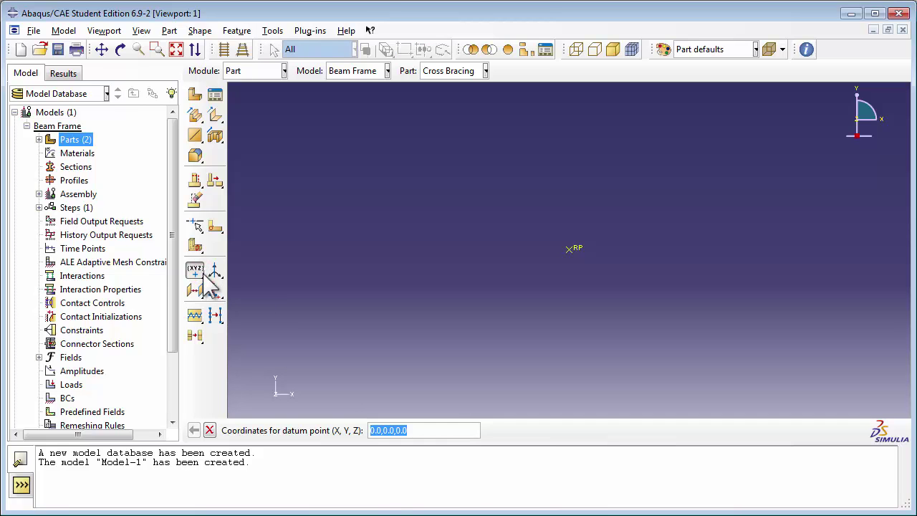
{"action": "left_click", "coordinate": [373, 431]}
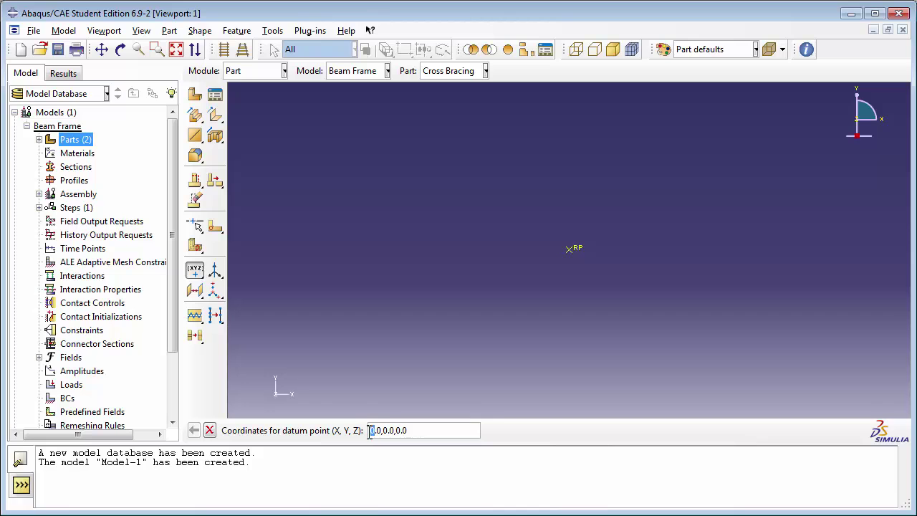
{"action": "double_click", "coordinate": [376, 431]}
{"action": "type", "text": "10"}
{"action": "key", "text": "Return"}
Step: Create a second datum point in the Cross Bracing part at coordinates 1.0,0.0,1.5
{"action": "left_click", "coordinate": [372, 430]}
{"action": "type", "text": "1"}
{"action": "left_click", "coordinate": [398, 430]}
{"action": "key", "text": "BackSpace"}
{"action": "type", "text": "1"}
{"action": "key", "text": "Return"}
Step: Copy the coordinates 4.0,-3.0,0.0 from the points file in Notepad and create a datum point there in Abaqus
{"action": "key", "text": "alt+Tab"}
{"action": "left_click_drag", "start_coordinate": [655, 242], "coordinate": [592, 241]}
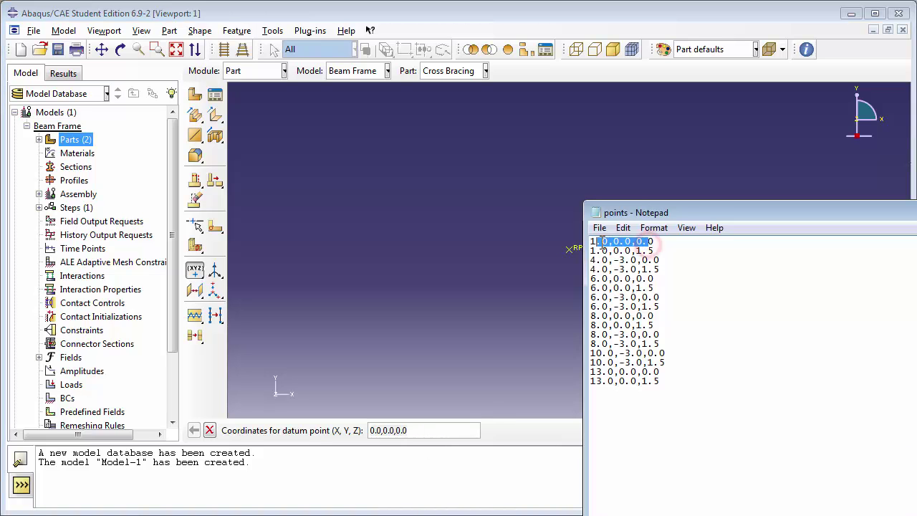
{"action": "left_click_drag", "start_coordinate": [654, 250], "coordinate": [597, 252]}
{"action": "left_click_drag", "start_coordinate": [659, 260], "coordinate": [592, 261]}
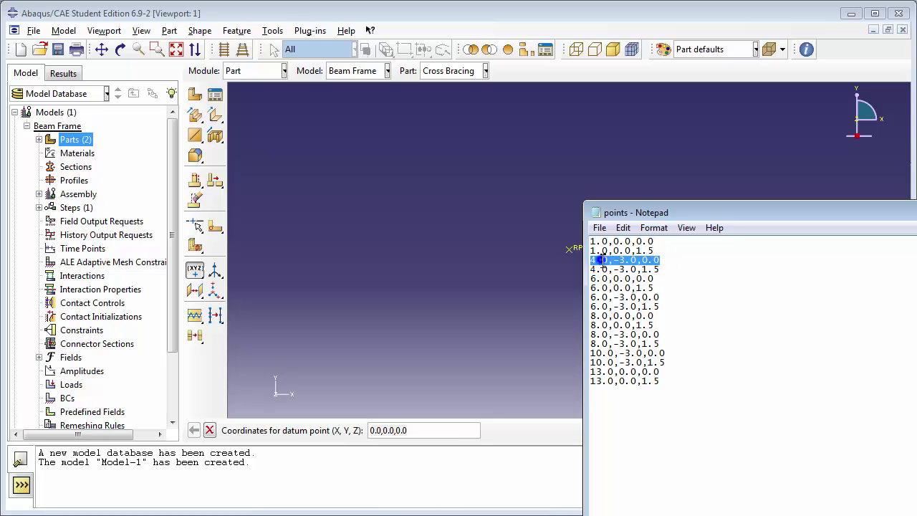
{"action": "right_click", "coordinate": [601, 261]}
{"action": "left_click", "coordinate": [636, 305]}
{"action": "triple_click", "coordinate": [439, 428]}
{"action": "key", "text": "ctrl+v"}
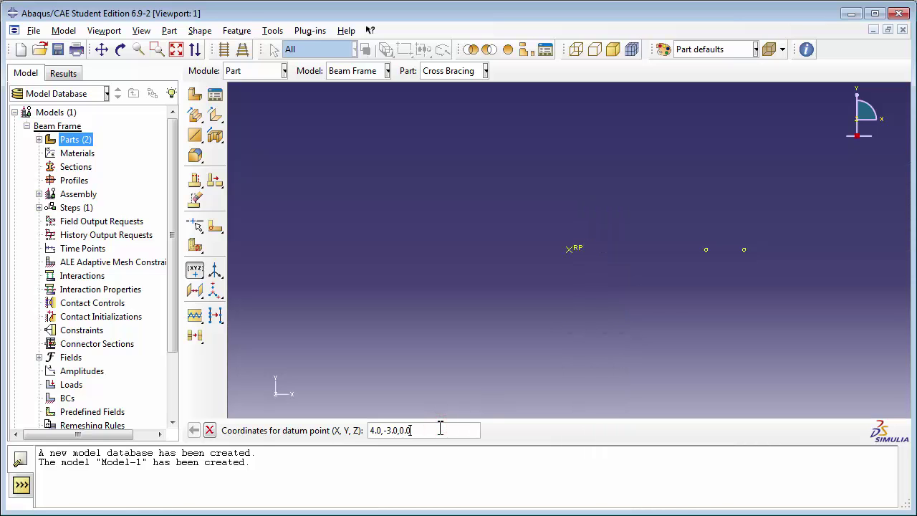
{"action": "key", "text": "Return"}
Step: Copy the coordinates 4.0,-3.0,1.5 from the Notepad points list and create a datum point with them in Abaqus
{"action": "left_click", "coordinate": [915, 371]}
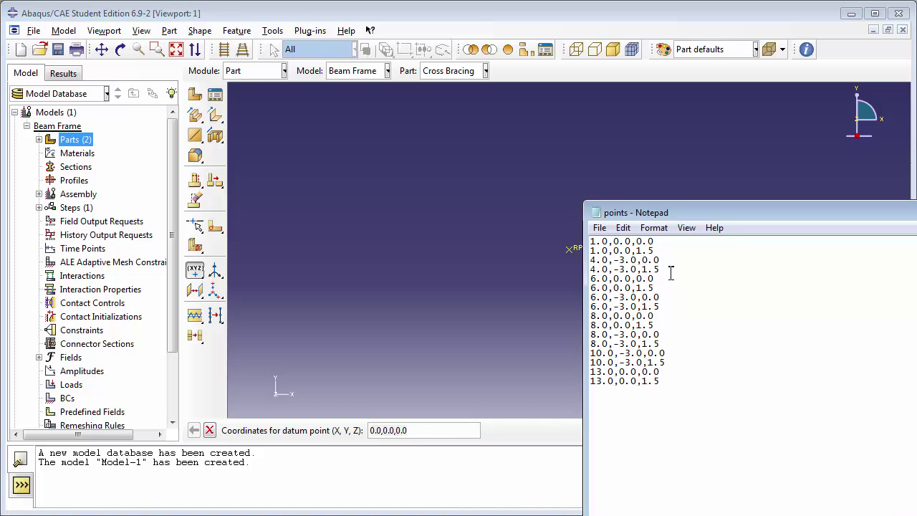
{"action": "left_click_drag", "start_coordinate": [663, 269], "coordinate": [592, 270]}
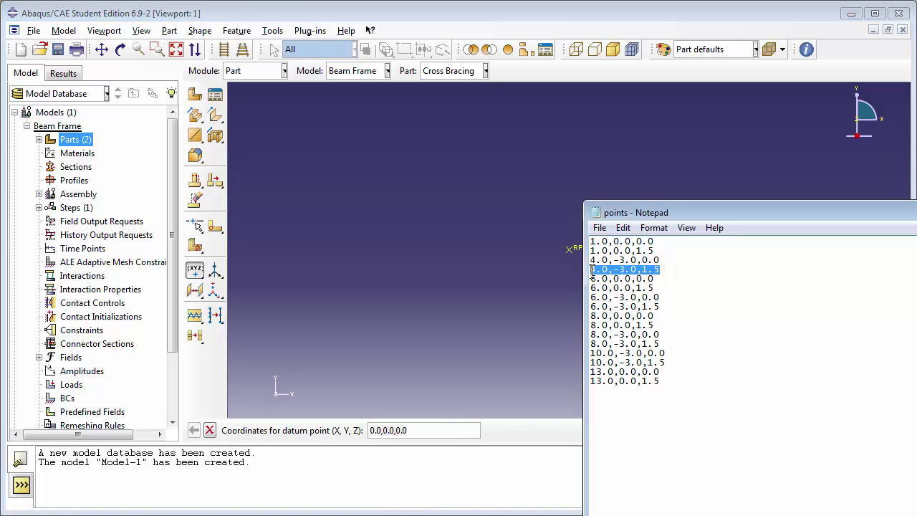
{"action": "key", "text": "ctrl+c"}
{"action": "left_click", "coordinate": [455, 428]}
{"action": "key", "text": "ctrl+v"}
{"action": "key", "text": "Return"}
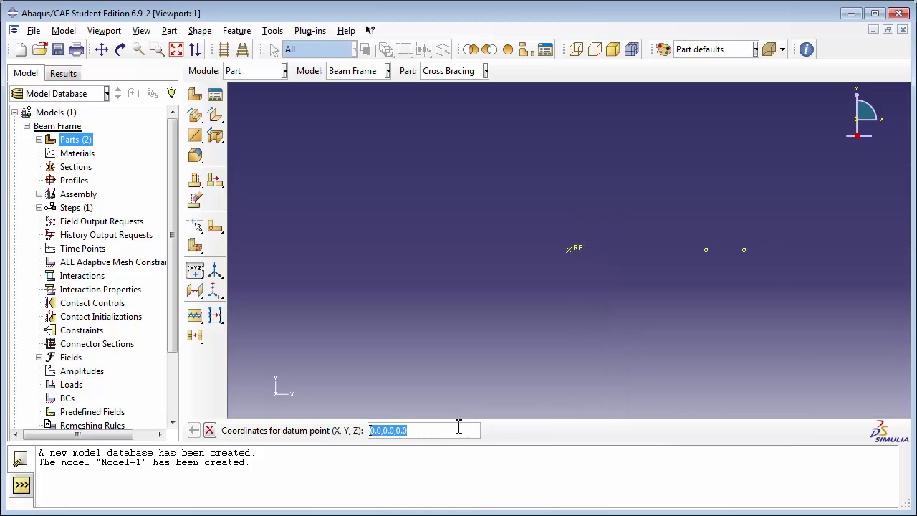
Step: Copy the coordinates 6.0,0.0,0.0 from the Notepad points list and create a datum point with them in Abaqus
{"action": "key", "text": "alt+Tab"}
{"action": "left_click_drag", "start_coordinate": [660, 280], "coordinate": [592, 281]}
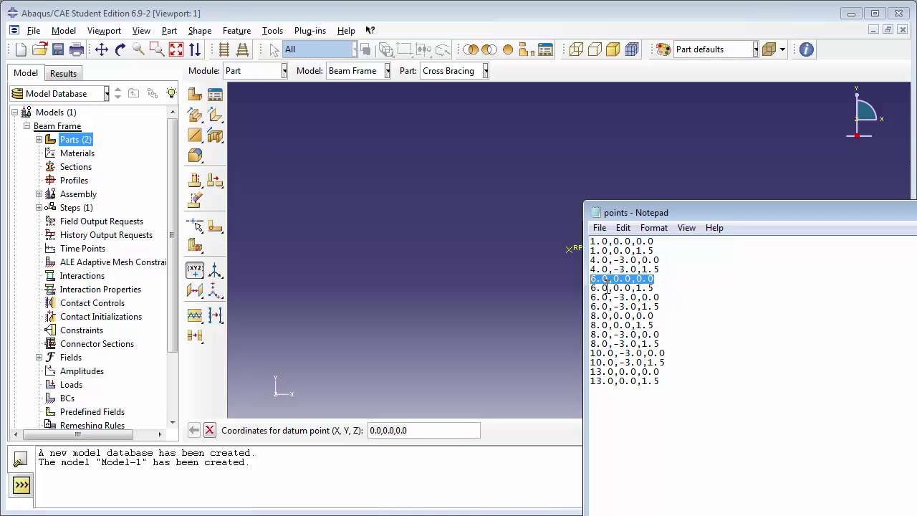
{"action": "left_click", "coordinate": [466, 428]}
{"action": "triple_click", "coordinate": [464, 427]}
{"action": "key", "text": "ctrl+v"}
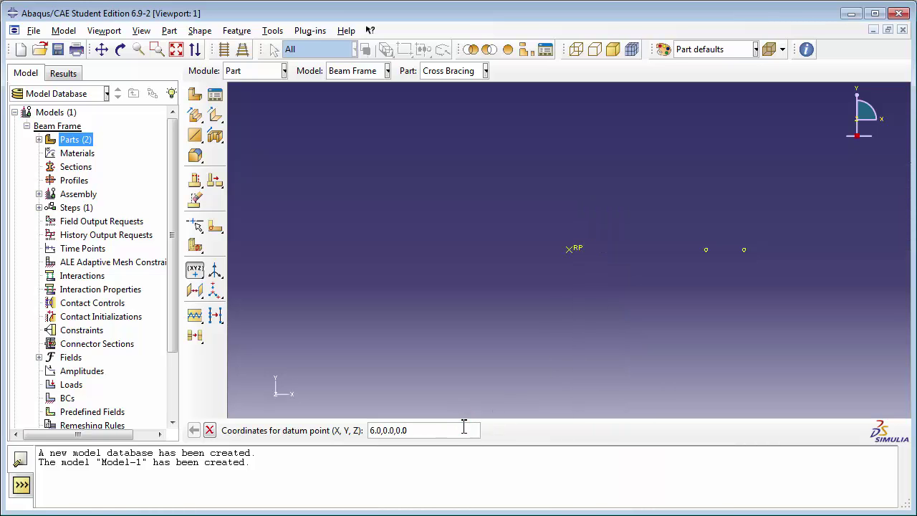
{"action": "key", "text": "Return"}
Step: Copy the coordinates 6.0,0.0,1.5 from the Notepad points list and create a datum point with them in Abaqus
{"action": "key", "text": "alt+Tab"}
{"action": "left_click", "coordinate": [655, 287]}
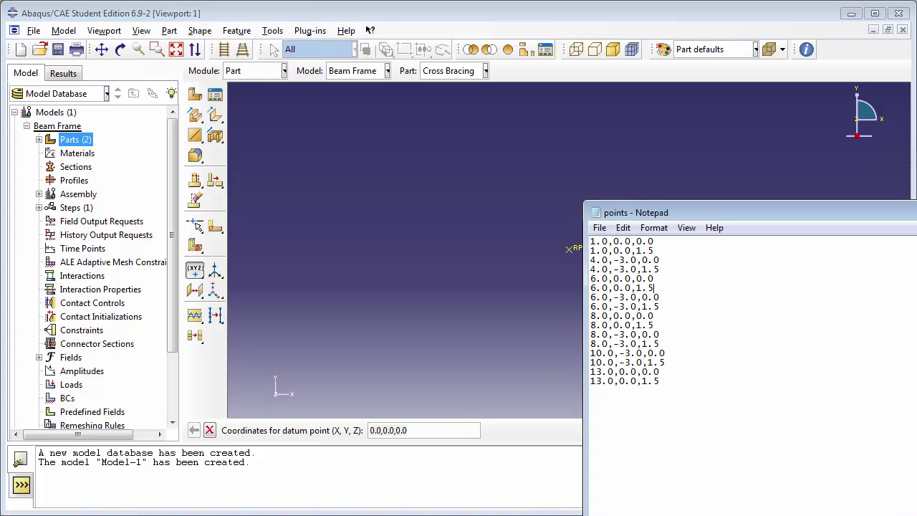
{"action": "left_click_drag", "start_coordinate": [660, 287], "coordinate": [585, 291]}
{"action": "key", "text": "ctrl+c"}
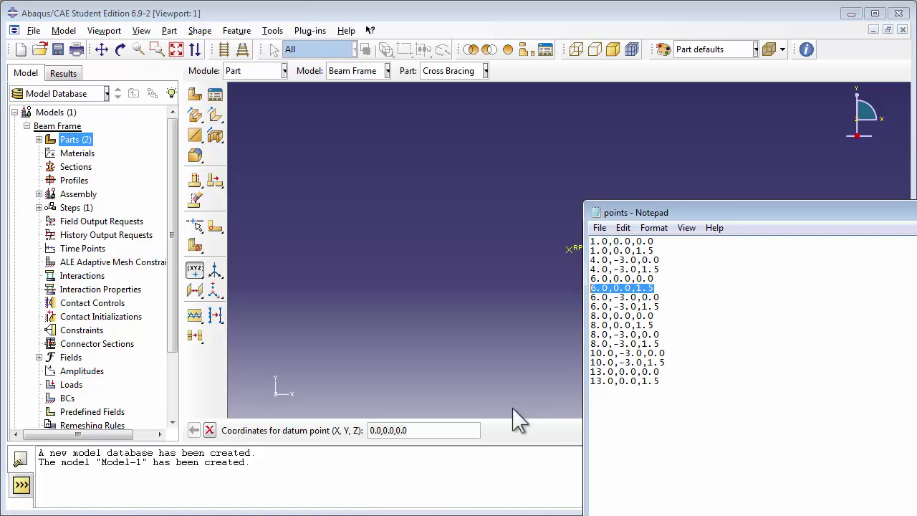
{"action": "left_click", "coordinate": [459, 430]}
{"action": "triple_click", "coordinate": [458, 430]}
{"action": "key", "text": "ctrl+v"}
{"action": "key", "text": "Return"}
Step: Copy the coordinates 6.0,-3.0,0.0 from the Notepad points list and create a datum point with them in Abaqus
{"action": "key", "text": "alt+Tab"}
{"action": "left_click", "coordinate": [654, 316]}
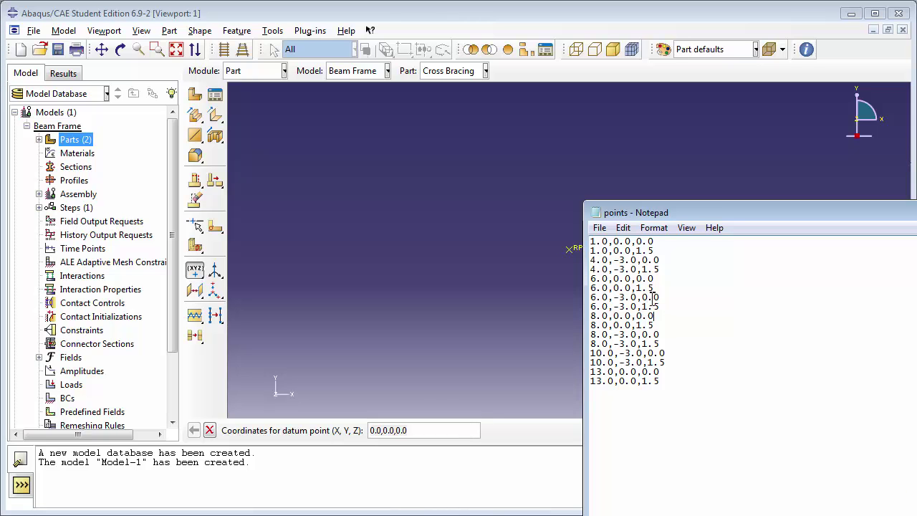
{"action": "left_click_drag", "start_coordinate": [662, 297], "coordinate": [594, 306]}
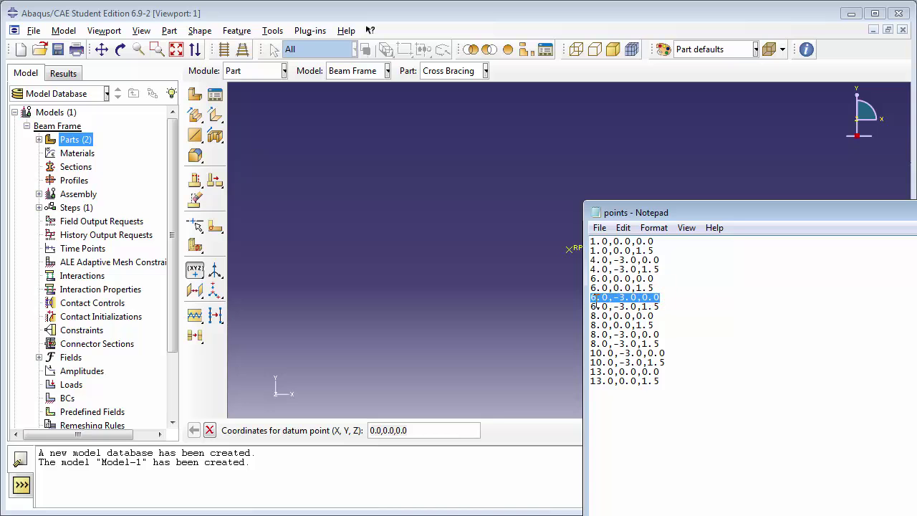
{"action": "key", "text": "ctrl+c"}
{"action": "left_click", "coordinate": [445, 426]}
{"action": "key", "text": "ctrl+v"}
{"action": "key", "text": "Return"}
Step: Copy the coordinates 6.0,-3.0,1.5 from the Notepad points list and create a datum point with them in Abaqus
{"action": "key", "text": "alt+Tab"}
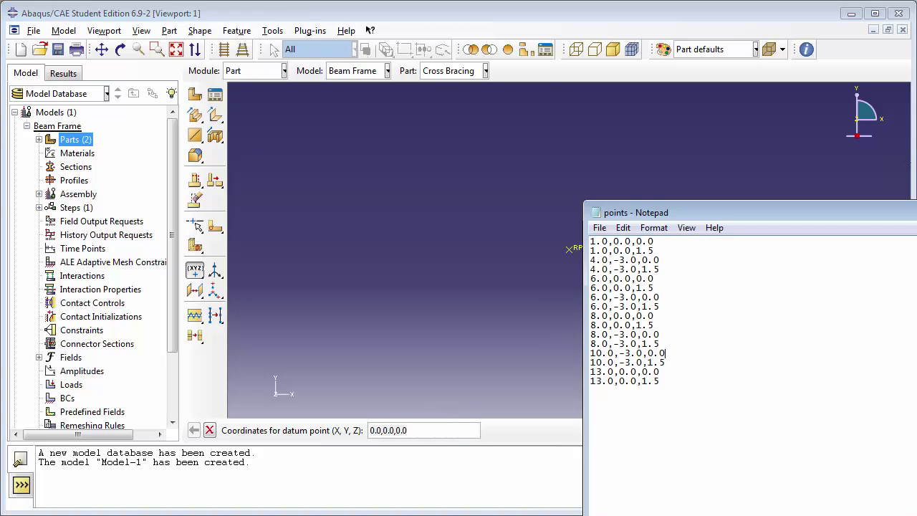
{"action": "left_click_drag", "start_coordinate": [658, 307], "coordinate": [583, 308]}
{"action": "key", "text": "ctrl+c"}
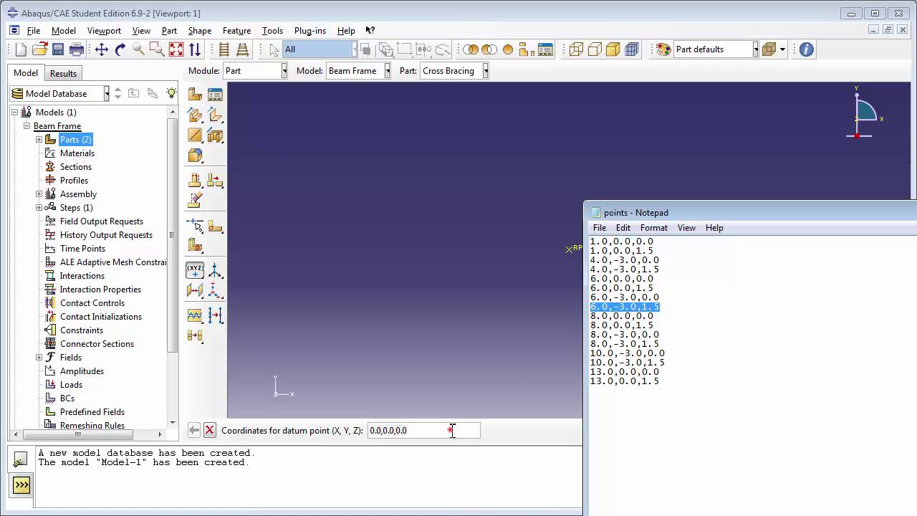
{"action": "left_click", "coordinate": [450, 430]}
{"action": "key", "text": "ctrl+v"}
{"action": "key", "text": "Return"}
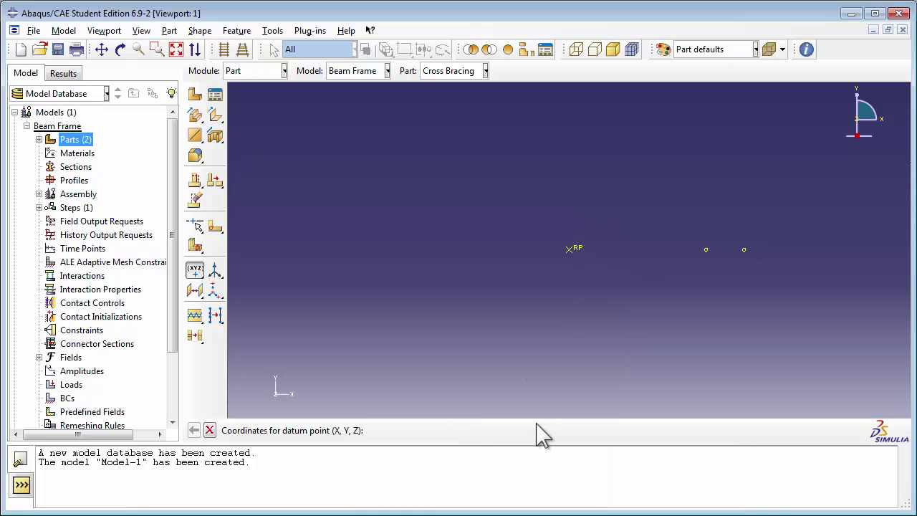
Step: Copy the coordinates 8.0,0.0,0.0 from the Notepad points list and create a datum point with them in Abaqus
{"action": "left_click", "coordinate": [909, 401]}
{"action": "left_click_drag", "start_coordinate": [658, 316], "coordinate": [584, 318]}
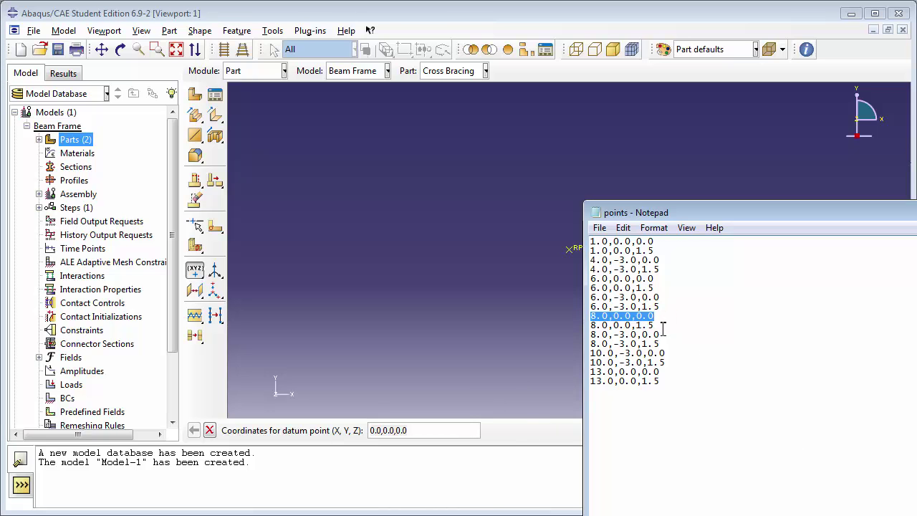
{"action": "key", "text": "ctrl+c"}
{"action": "left_click", "coordinate": [448, 430]}
{"action": "key", "text": "ctrl+v"}
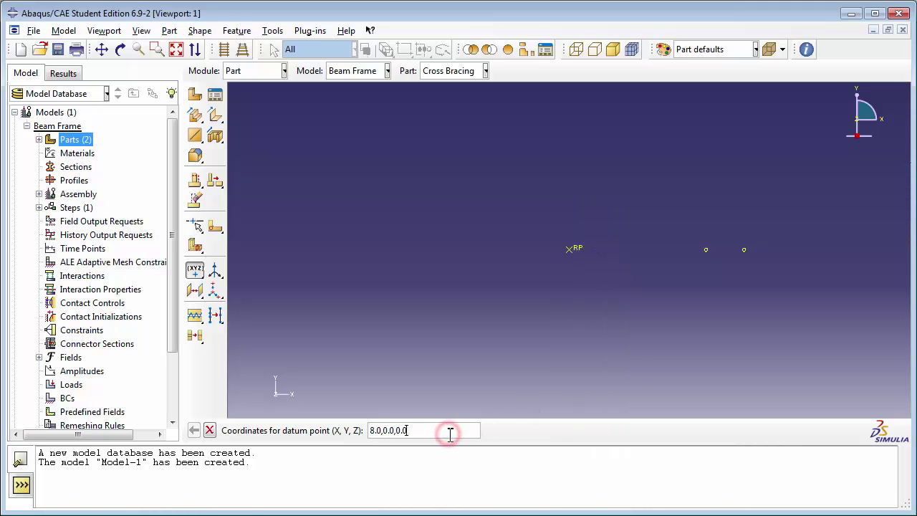
{"action": "key", "text": "Return"}
Step: Copy the coordinates 8.0,0.0,1.5 from the Notepad points list and create a datum point with them in Abaqus
{"action": "left_click", "coordinate": [913, 387]}
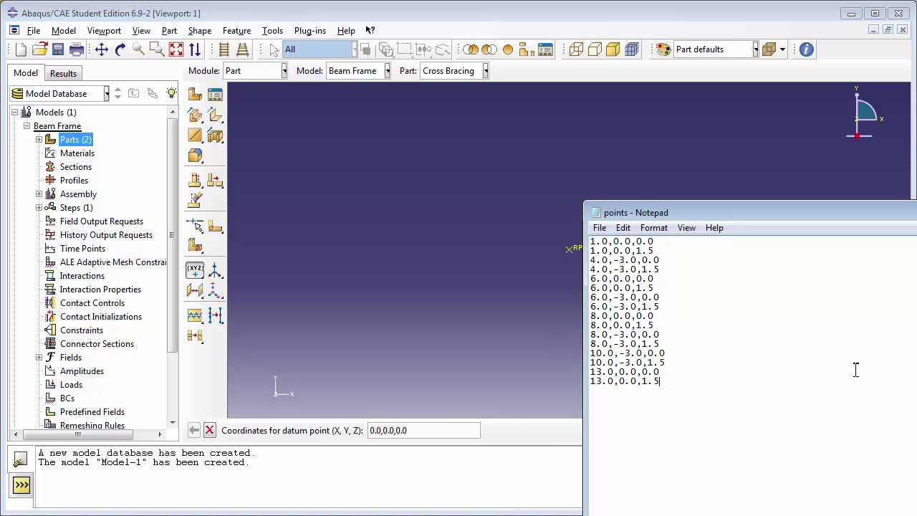
{"action": "left_click_drag", "start_coordinate": [658, 326], "coordinate": [584, 327]}
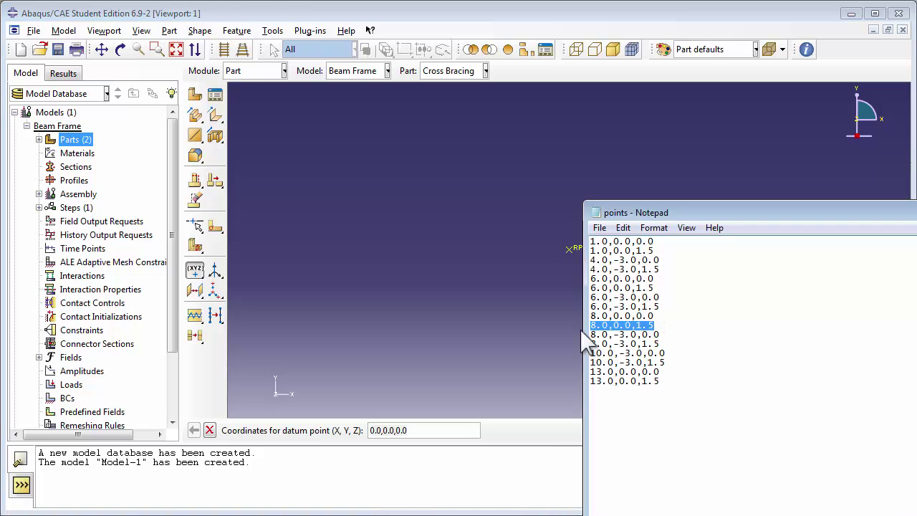
{"action": "key", "text": "ctrl+c"}
{"action": "left_click", "coordinate": [435, 430]}
{"action": "key", "text": "ctrl+v"}
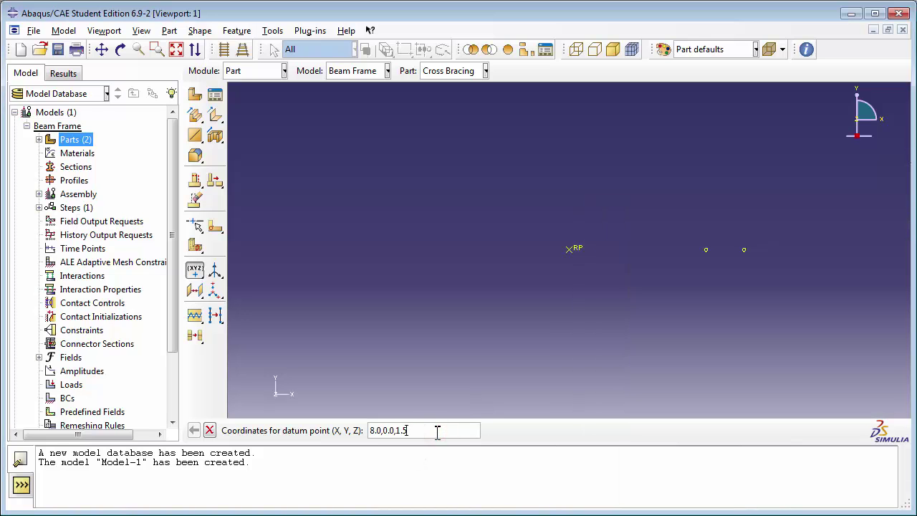
{"action": "key", "text": "Return"}
Step: Copy the coordinates 8.0,-3.0,0.0 from the Notepad points list and create a datum point with them in Abaqus
{"action": "left_click", "coordinate": [820, 421]}
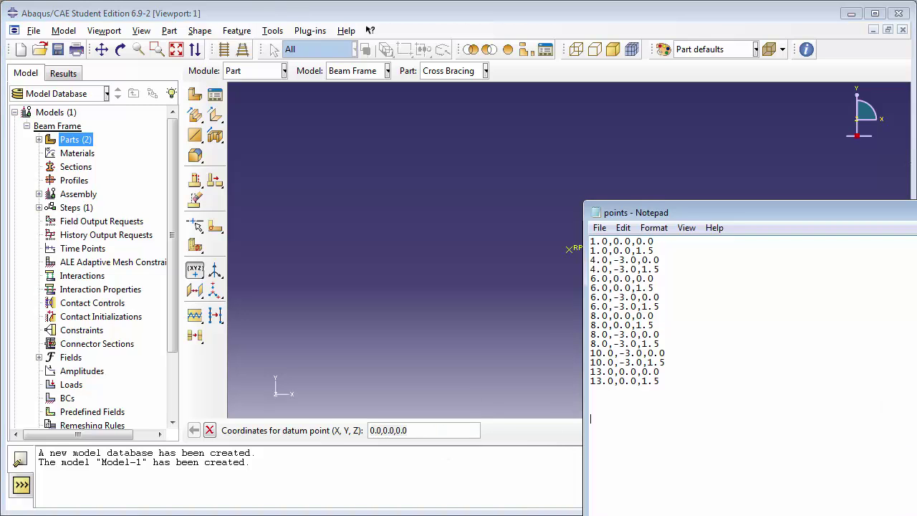
{"action": "left_click_drag", "start_coordinate": [661, 335], "coordinate": [592, 335]}
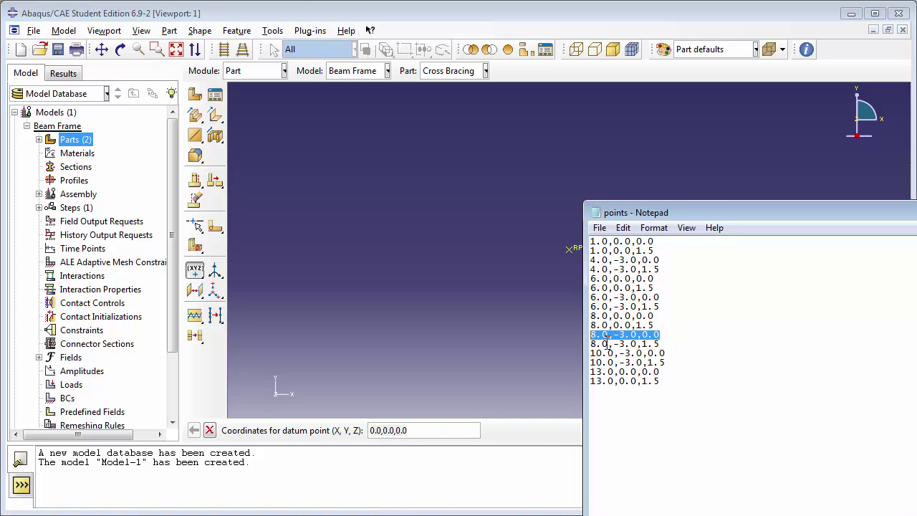
{"action": "key", "text": "ctrl+c"}
{"action": "left_click", "coordinate": [440, 430]}
{"action": "key", "text": "ctrl+v"}
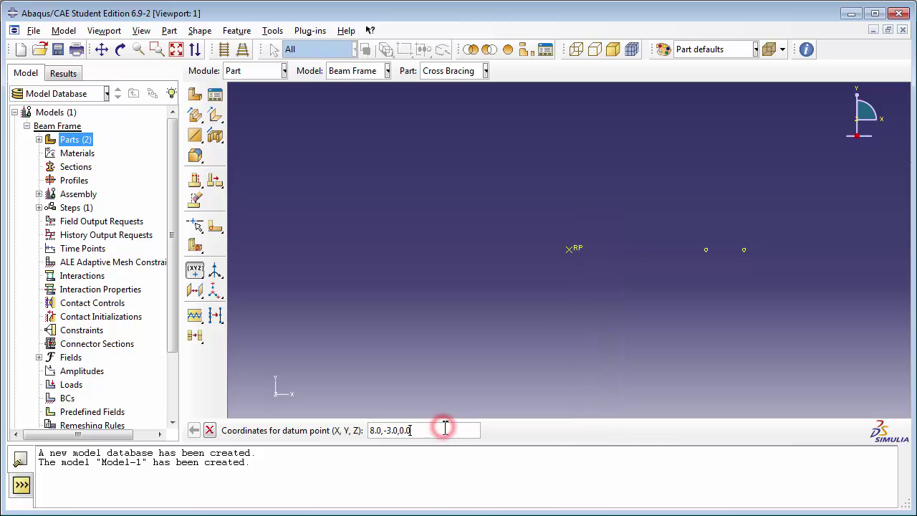
{"action": "key", "text": "Return"}
Step: Copy the coordinates 8.0,-3.0,1.5 from the Notepad points list and create a datum point with them in Abaqus
{"action": "left_click", "coordinate": [914, 419]}
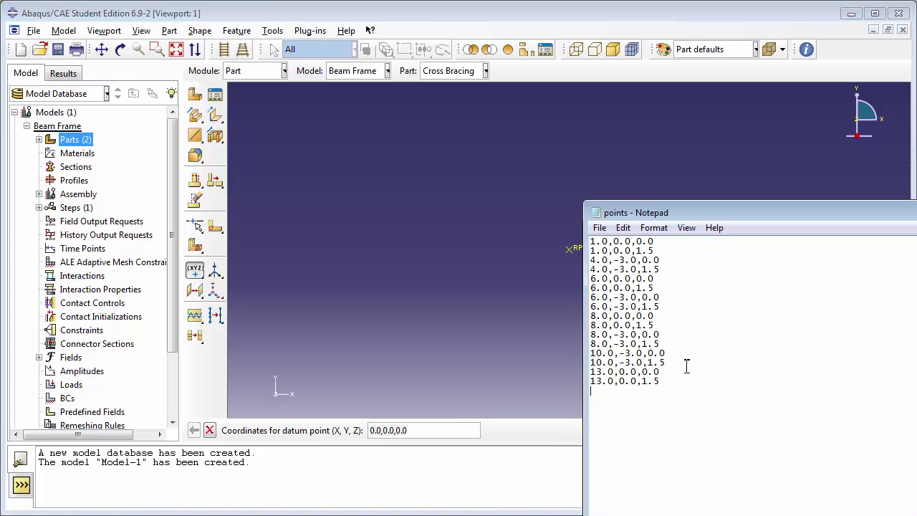
{"action": "left_click_drag", "start_coordinate": [592, 344], "coordinate": [666, 345]}
{"action": "key", "text": "ctrl+c"}
{"action": "left_click", "coordinate": [463, 430]}
{"action": "key", "text": "ctrl+v"}
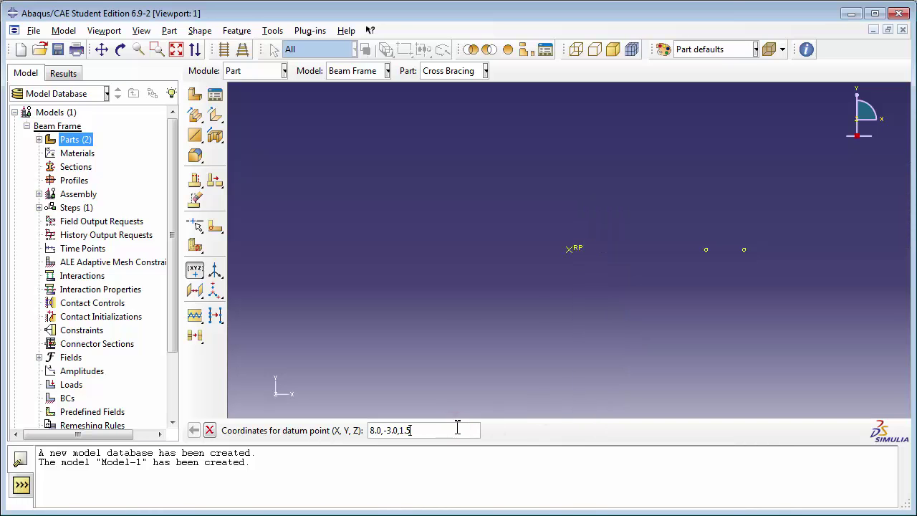
{"action": "key", "text": "Return"}
Step: Copy the coordinates 10.0,-3.0,0.0 from the Notepad points list and create a datum point with them in Abaqus
{"action": "left_click", "coordinate": [914, 379]}
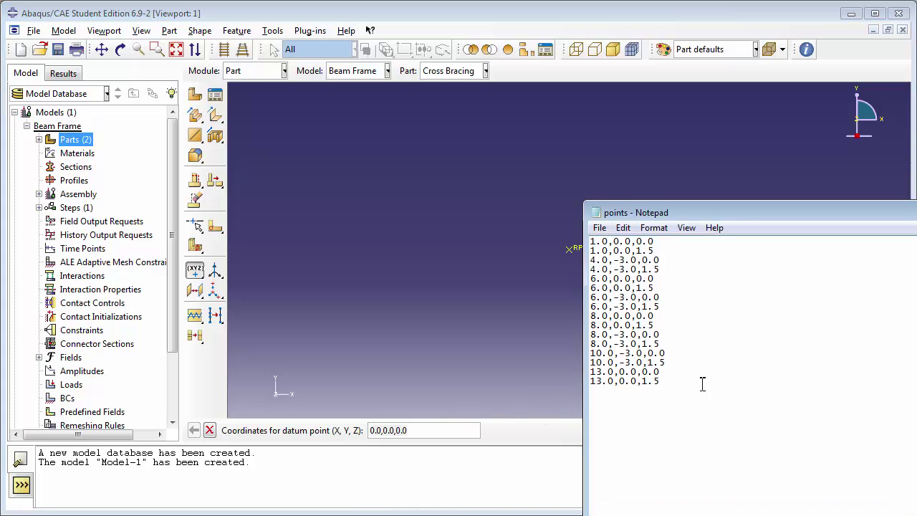
{"action": "left_click_drag", "start_coordinate": [666, 354], "coordinate": [582, 355]}
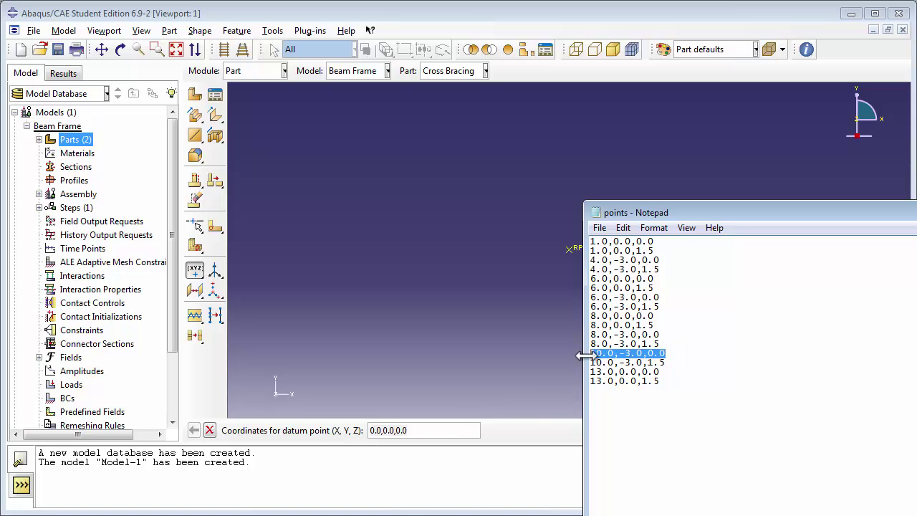
{"action": "key", "text": "ctrl+c"}
{"action": "left_click", "coordinate": [437, 429]}
{"action": "key", "text": "ctrl+v"}
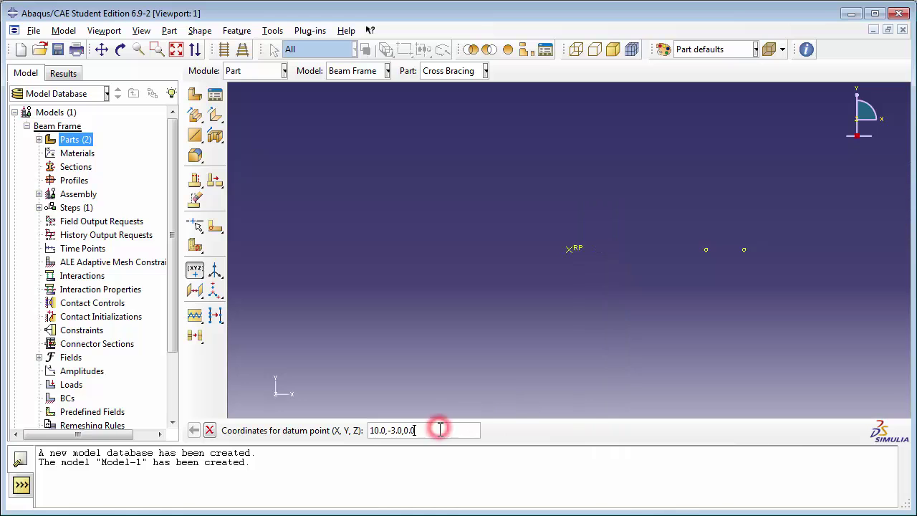
{"action": "key", "text": "Return"}
Step: Copy the coordinates 10.0,-3.0,1.5 from the Notepad points list and create a datum point with them in Abaqus
{"action": "left_click", "coordinate": [915, 380]}
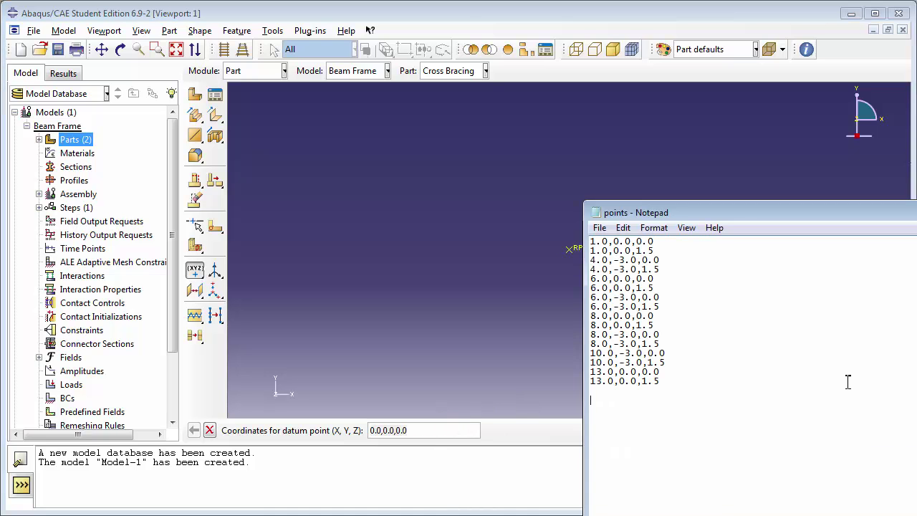
{"action": "left_click_drag", "start_coordinate": [668, 362], "coordinate": [587, 363]}
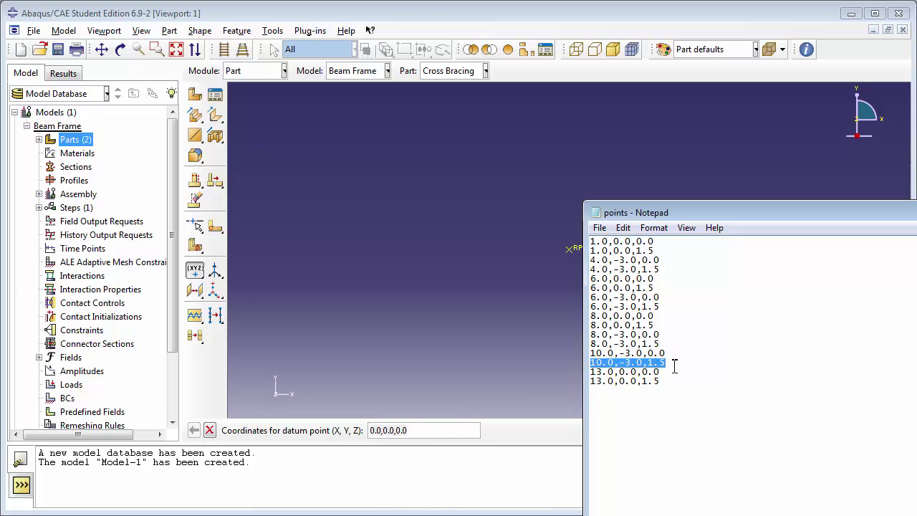
{"action": "key", "text": "ctrl+c"}
{"action": "left_click", "coordinate": [448, 429]}
{"action": "key", "text": "ctrl+v"}
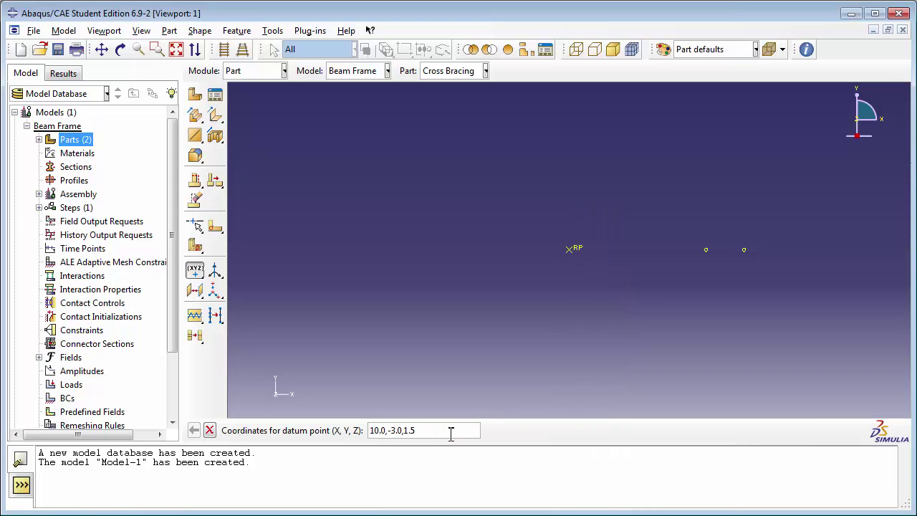
{"action": "key", "text": "Return"}
Step: Copy the coordinates 13.0,0.0,0.0 from the Notepad points list and create a datum point with them in Abaqus
{"action": "key", "text": "alt+Tab"}
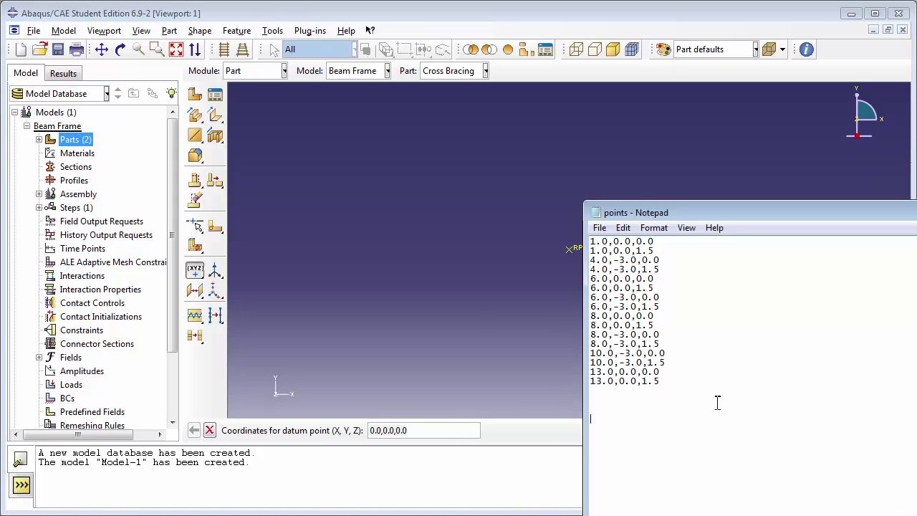
{"action": "left_click_drag", "start_coordinate": [662, 371], "coordinate": [589, 372]}
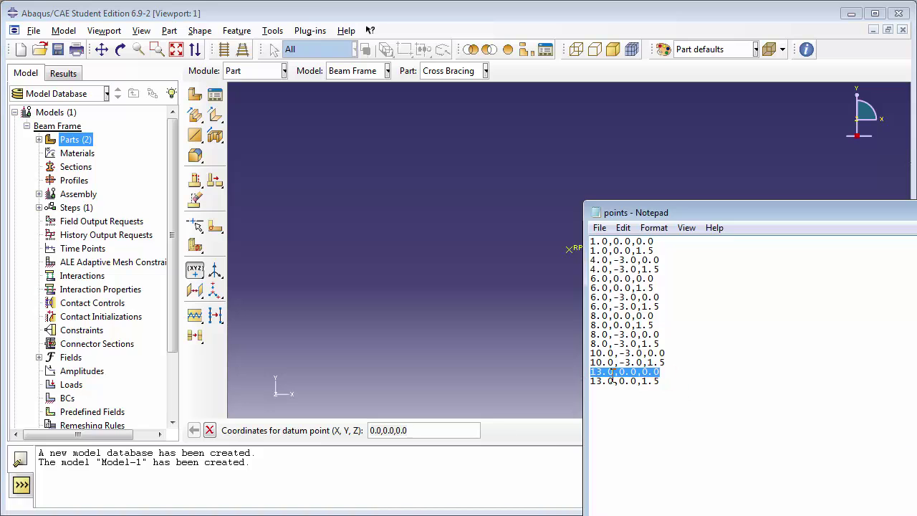
{"action": "key", "text": "ctrl+c"}
{"action": "left_click", "coordinate": [448, 429]}
{"action": "key", "text": "ctrl+v"}
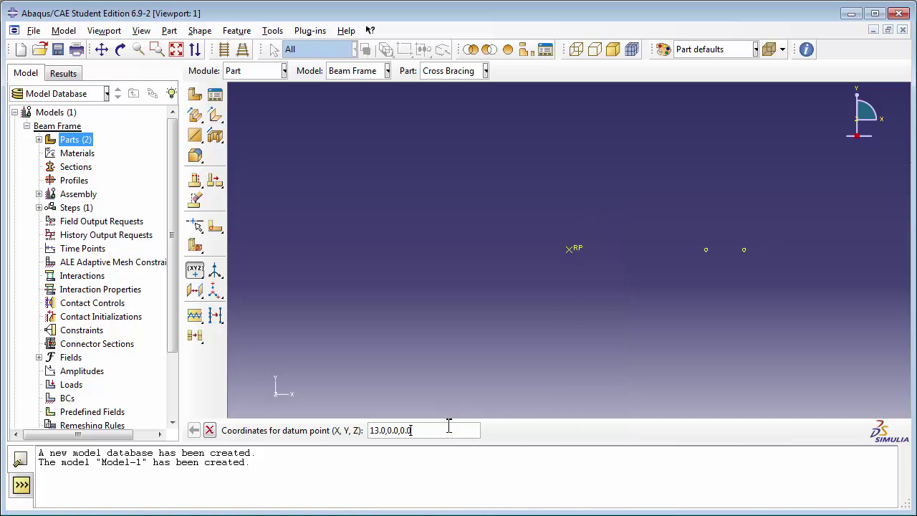
{"action": "key", "text": "Return"}
Step: Copy the coordinates 13.0,0.0,1.5 from the Notepad points list and create a datum point with them in Abaqus
{"action": "key", "text": "alt+Tab"}
{"action": "left_click_drag", "start_coordinate": [662, 381], "coordinate": [589, 383]}
{"action": "key", "text": "ctrl+c"}
{"action": "left_click", "coordinate": [456, 429]}
{"action": "key", "text": "ctrl+v"}
{"action": "key", "text": "Return"}
{"action": "left_click", "coordinate": [175, 49]}
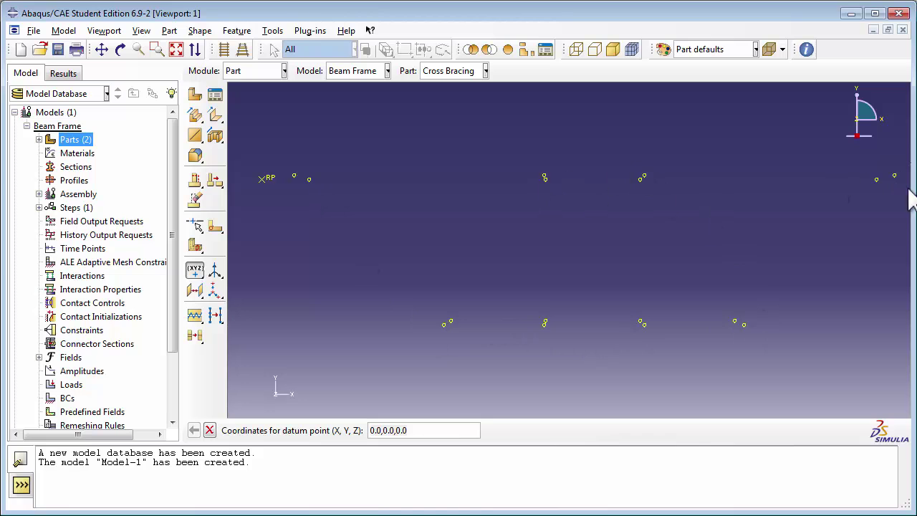
Step: Bring the points file in Notepad into view and close it
{"action": "left_click_drag", "start_coordinate": [913, 197], "coordinate": [862, 202]}
{"action": "left_click_drag", "start_coordinate": [916, 363], "coordinate": [783, 364]}
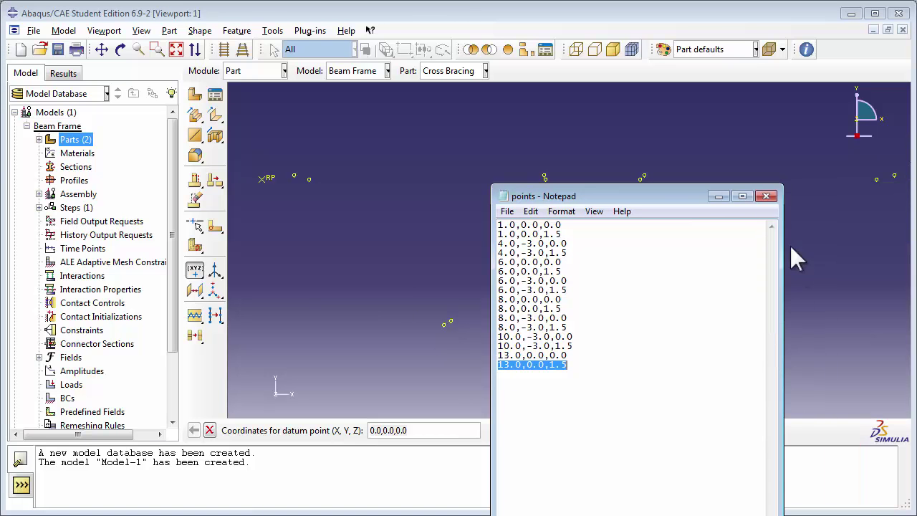
{"action": "left_click", "coordinate": [766, 197]}
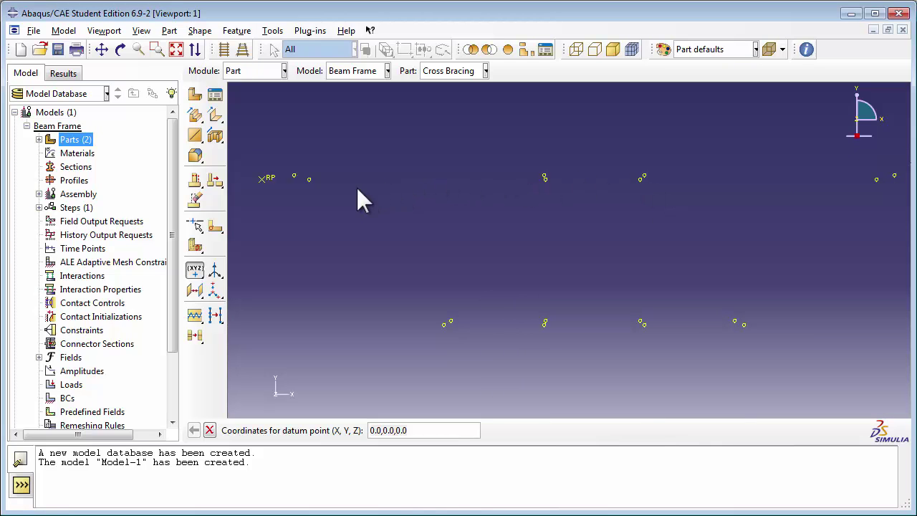
Step: Start a point-to-point wire feature with the Disjoint wires method and begin adding point pairs
{"action": "left_click", "coordinate": [201, 142]}
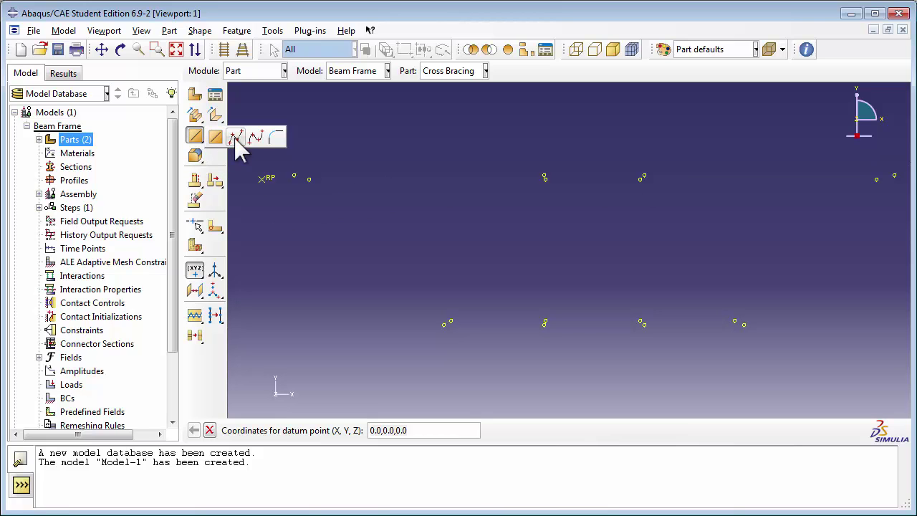
{"action": "left_click", "coordinate": [237, 138]}
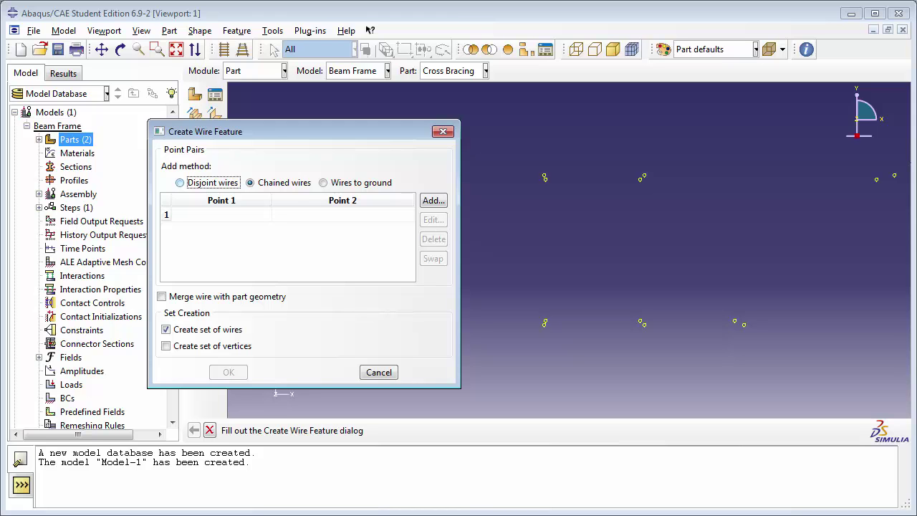
{"action": "left_click", "coordinate": [214, 183]}
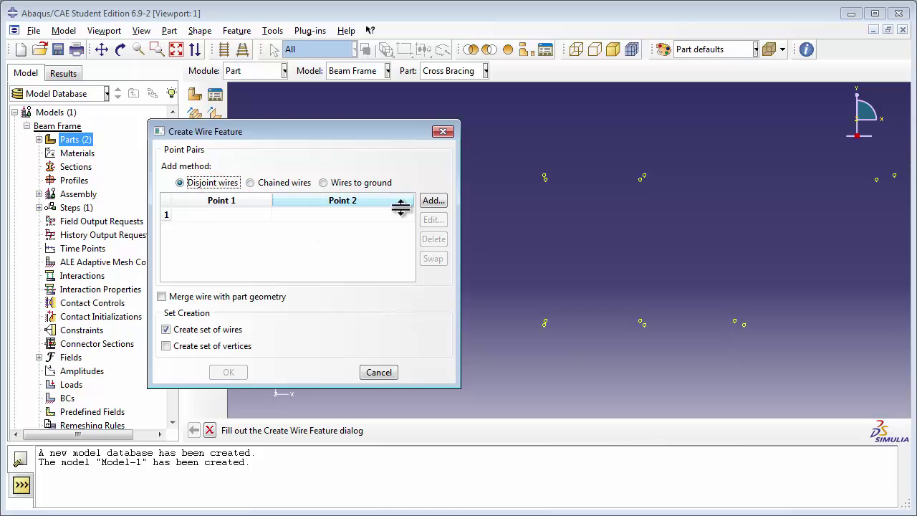
{"action": "left_click", "coordinate": [432, 201]}
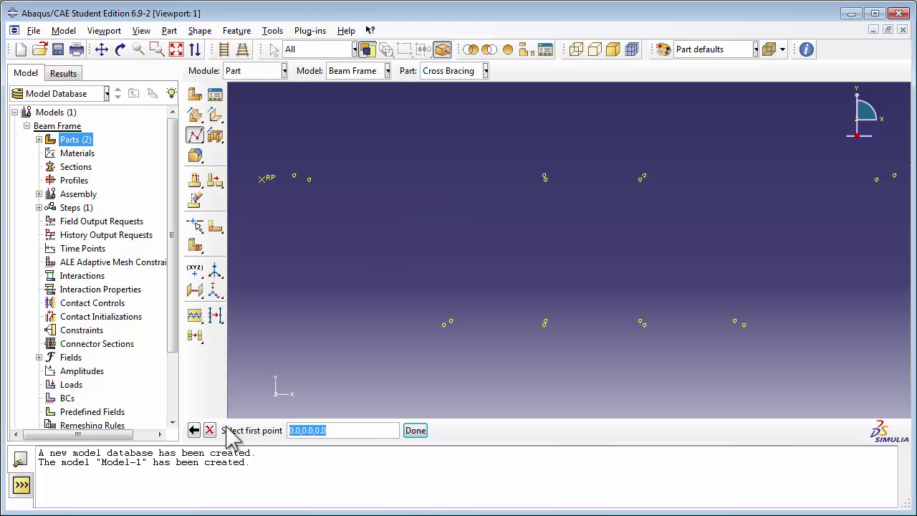
Step: Add disjoint wire point pairs across the depth for the datum points beside the reference point and the second upper-row pair
{"action": "left_click", "coordinate": [121, 49]}
{"action": "left_click_drag", "start_coordinate": [593, 253], "coordinate": [528, 297]}
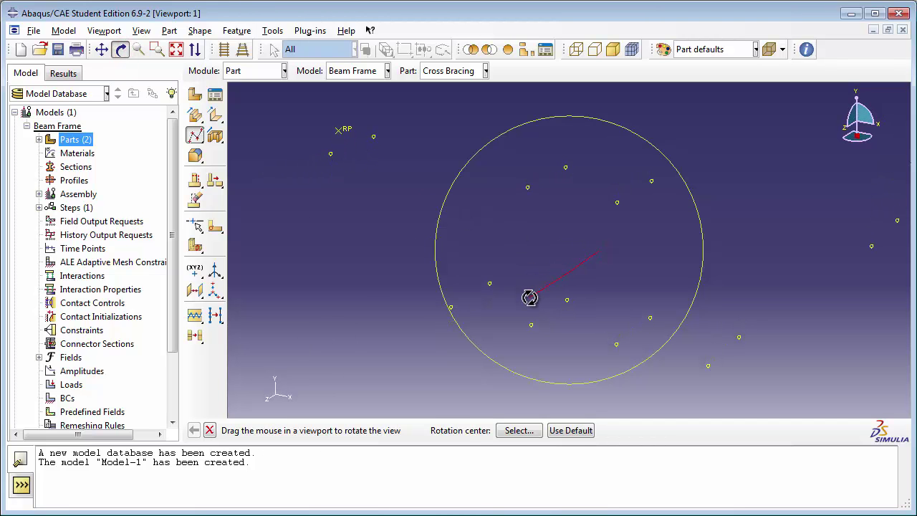
{"action": "left_click", "coordinate": [127, 55]}
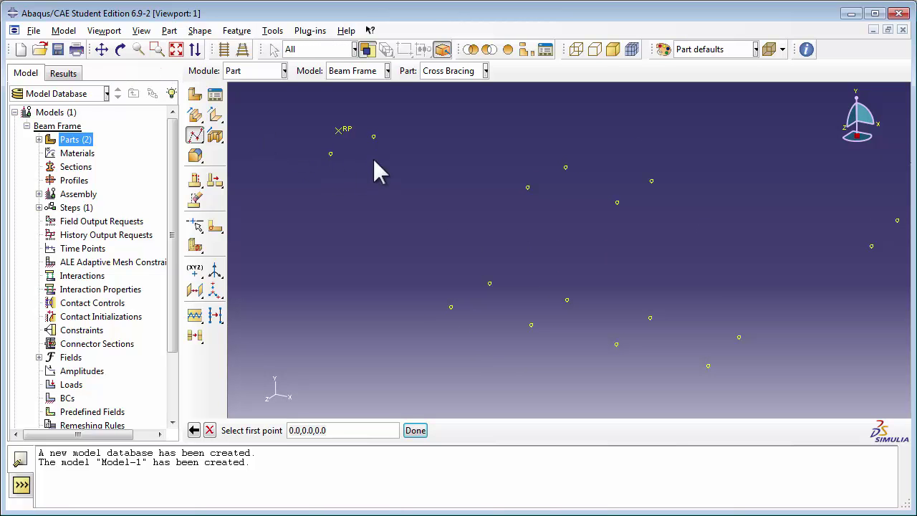
{"action": "left_click", "coordinate": [373, 136]}
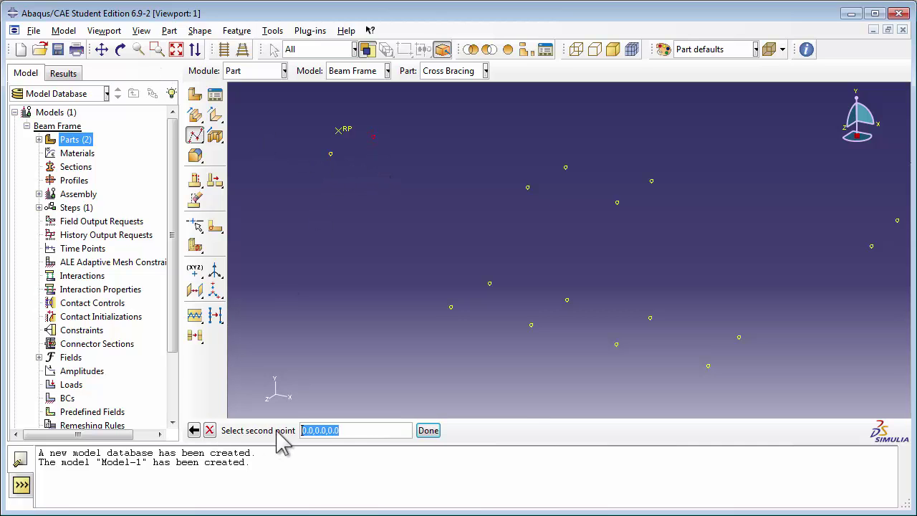
{"action": "left_click", "coordinate": [330, 153]}
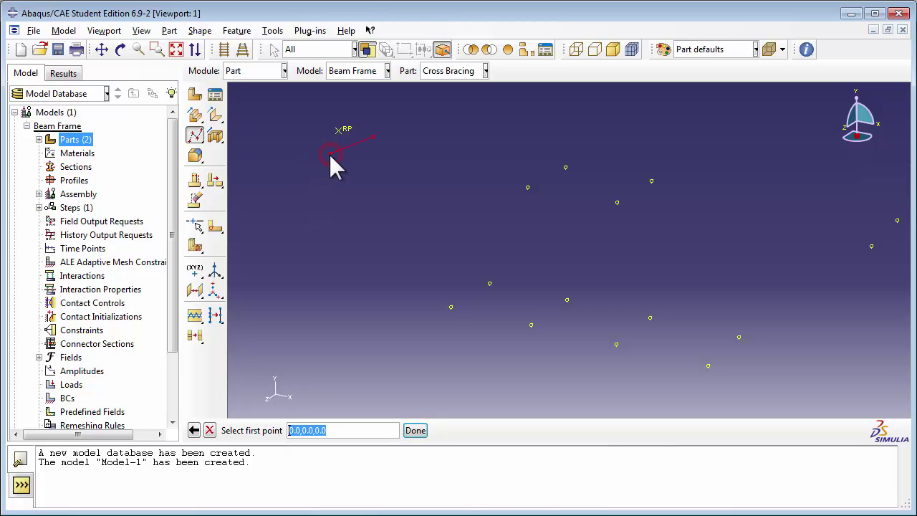
{"action": "left_click", "coordinate": [566, 167]}
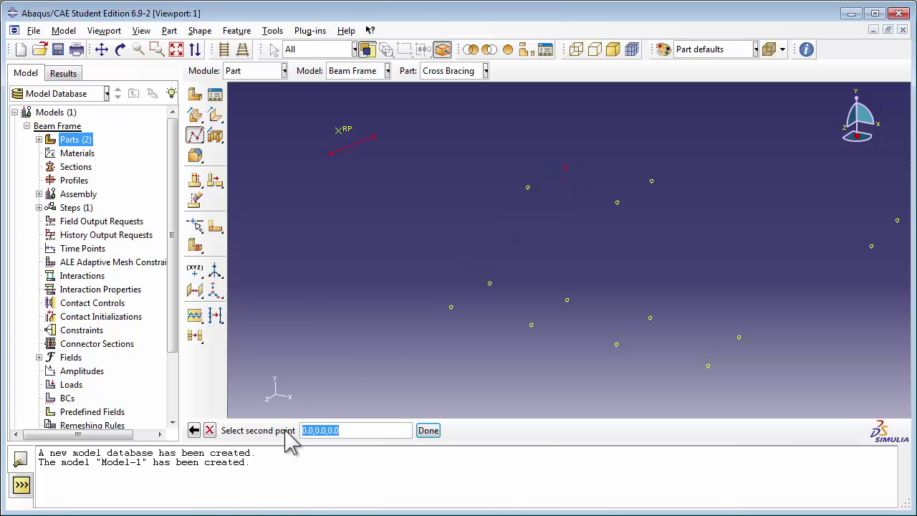
{"action": "left_click", "coordinate": [527, 188]}
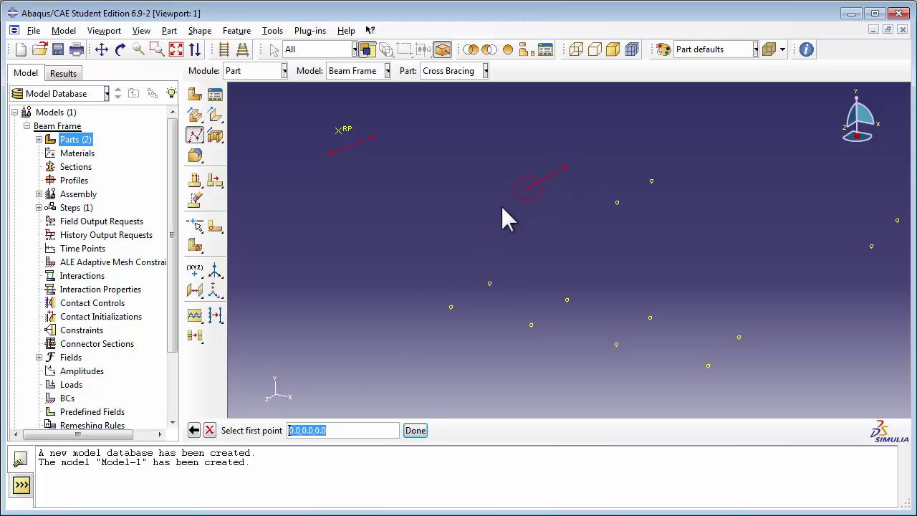
Step: Add point pairs joining the back and front datum points at the lower row's first location and the upper row's third location
{"action": "left_click", "coordinate": [490, 283]}
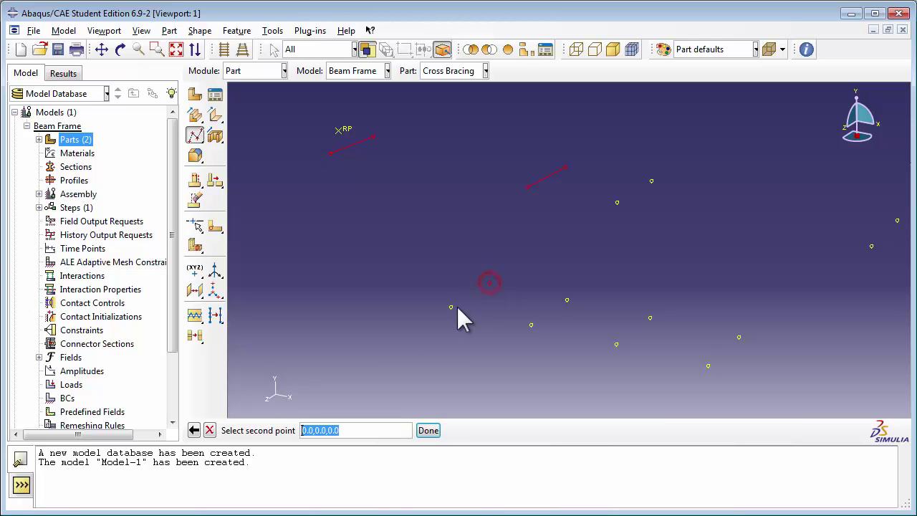
{"action": "left_click", "coordinate": [451, 308]}
{"action": "left_click", "coordinate": [651, 180]}
{"action": "left_click", "coordinate": [616, 202]}
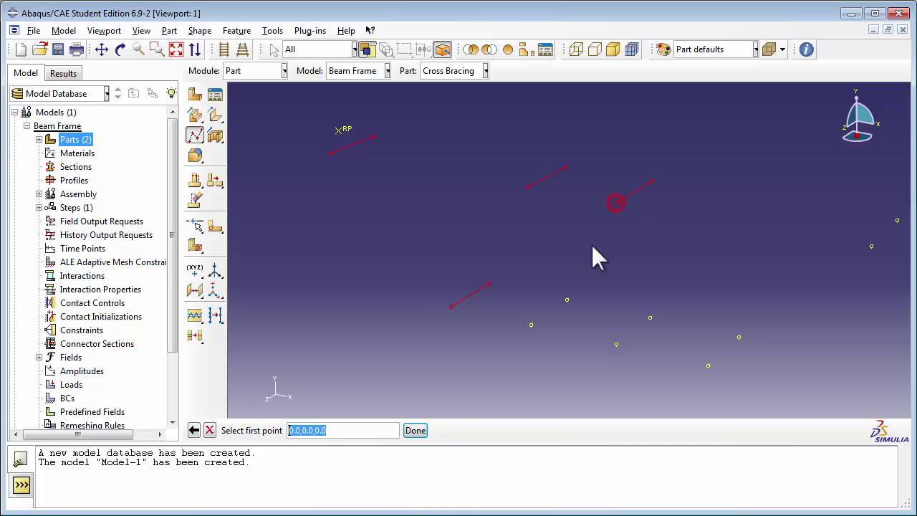
Step: Pair the back and front datum points at the remaining three lower-row locations of the Cross Bracing part
{"action": "left_click", "coordinate": [567, 300]}
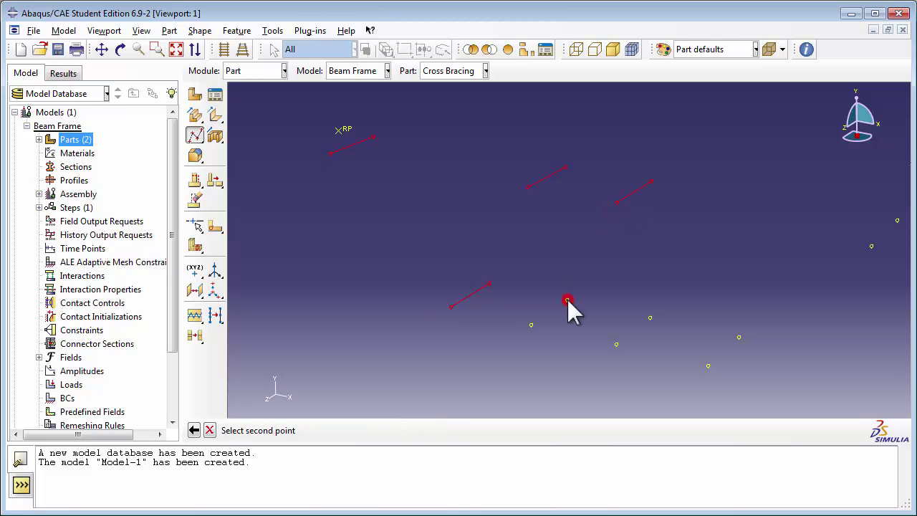
{"action": "left_click", "coordinate": [530, 326]}
{"action": "left_click", "coordinate": [650, 319]}
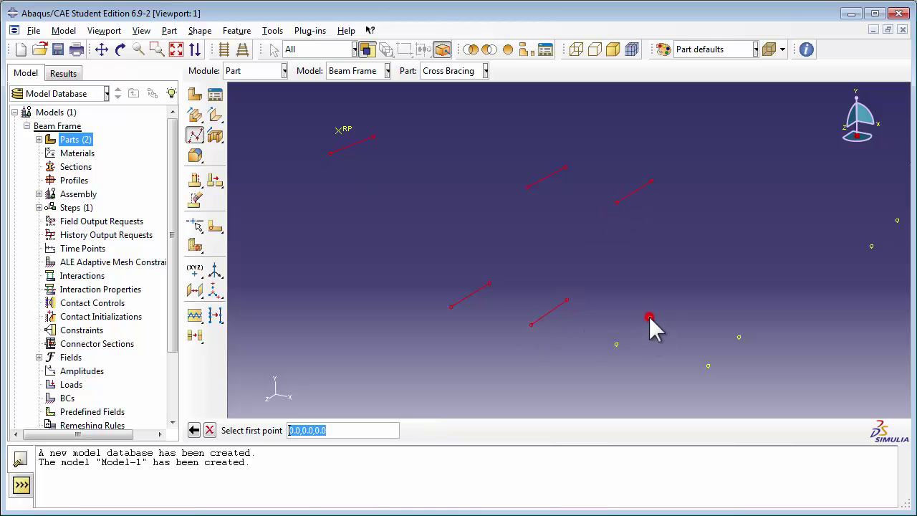
{"action": "left_click", "coordinate": [616, 344]}
{"action": "left_click", "coordinate": [739, 337]}
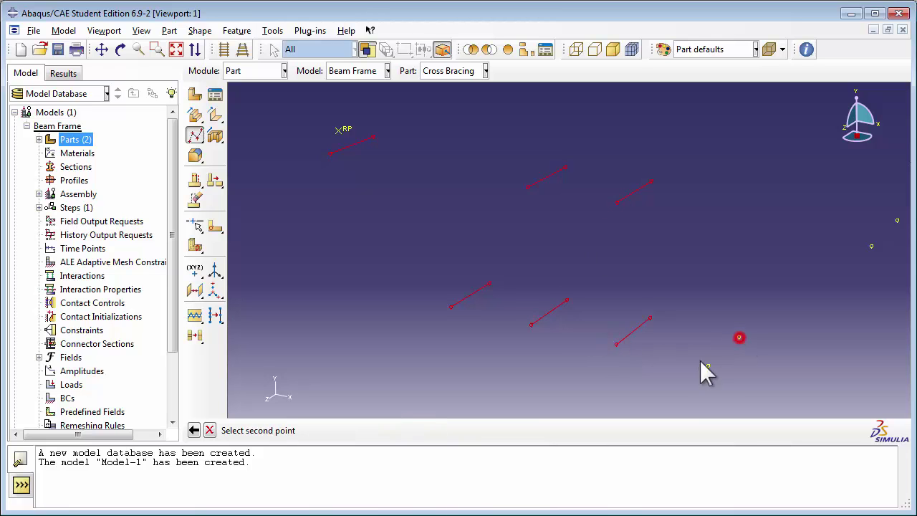
{"action": "left_click", "coordinate": [708, 367]}
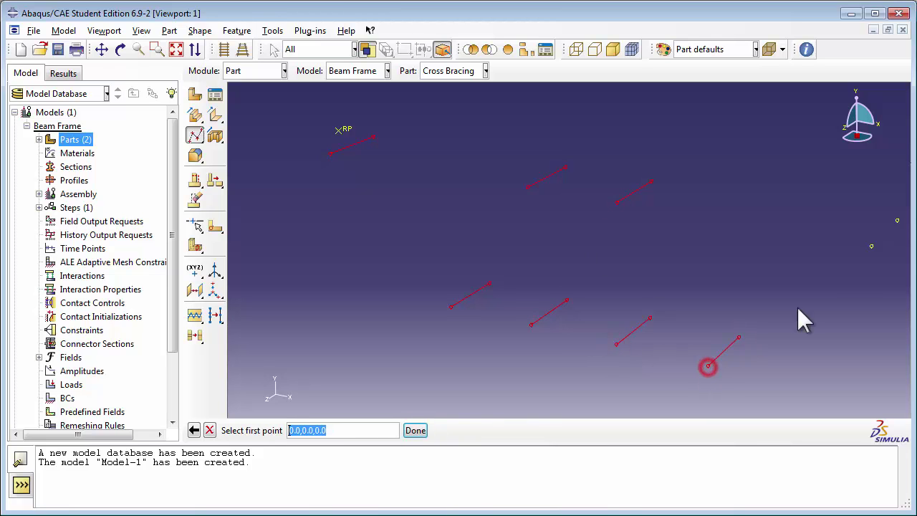
Step: Pair the last two datum points at the far end of the upper row and create the wire feature with a set of wires
{"action": "left_click", "coordinate": [897, 220]}
{"action": "left_click", "coordinate": [871, 246]}
{"action": "left_click", "coordinate": [415, 431]}
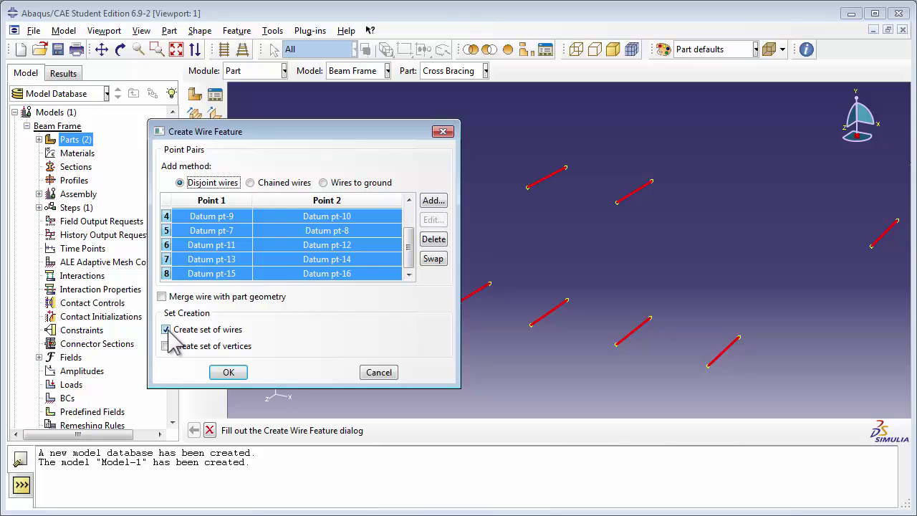
{"action": "left_click", "coordinate": [228, 373]}
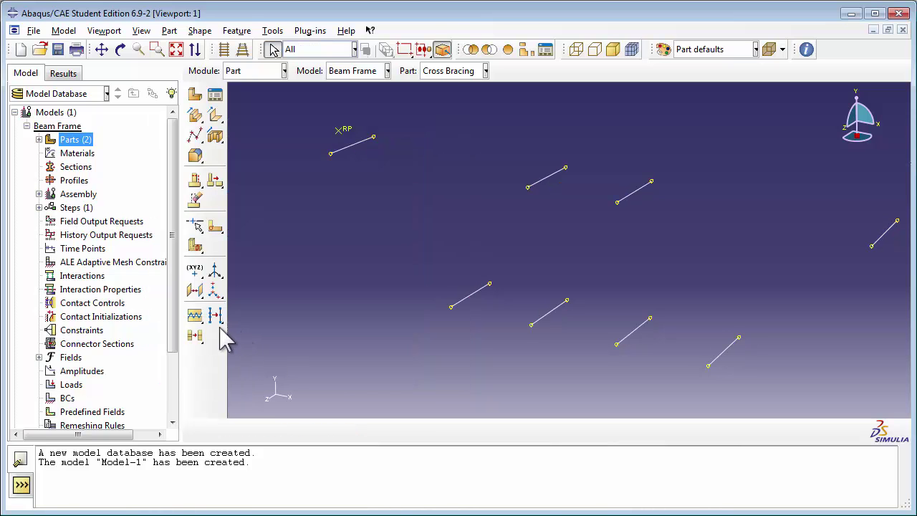
Step: Save the model database as beamframe1 in the Abaqus Book Stuff folder
{"action": "left_click", "coordinate": [31, 31]}
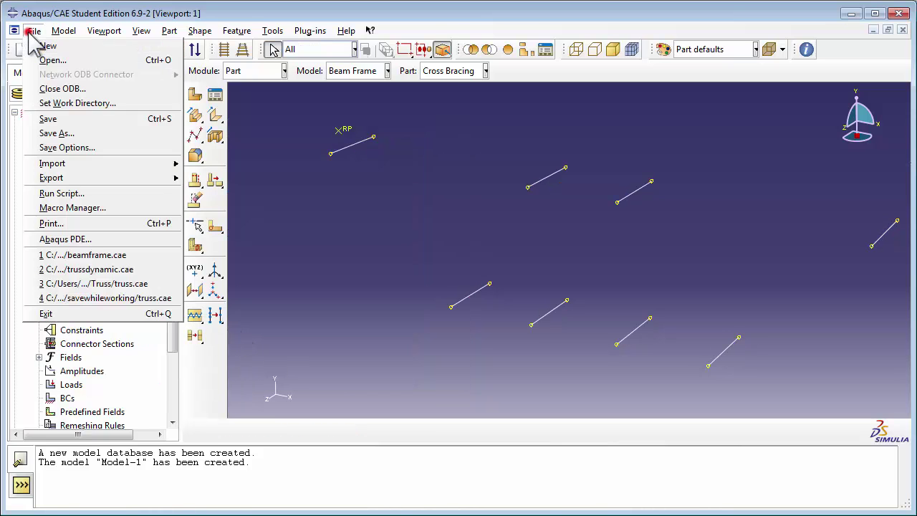
{"action": "left_click", "coordinate": [51, 120]}
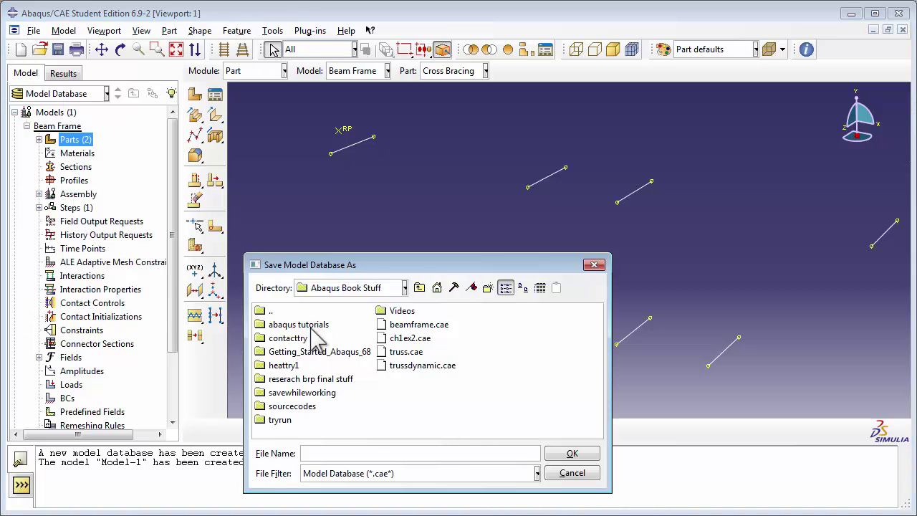
{"action": "left_click", "coordinate": [317, 453]}
{"action": "type", "text": "beamframe1"}
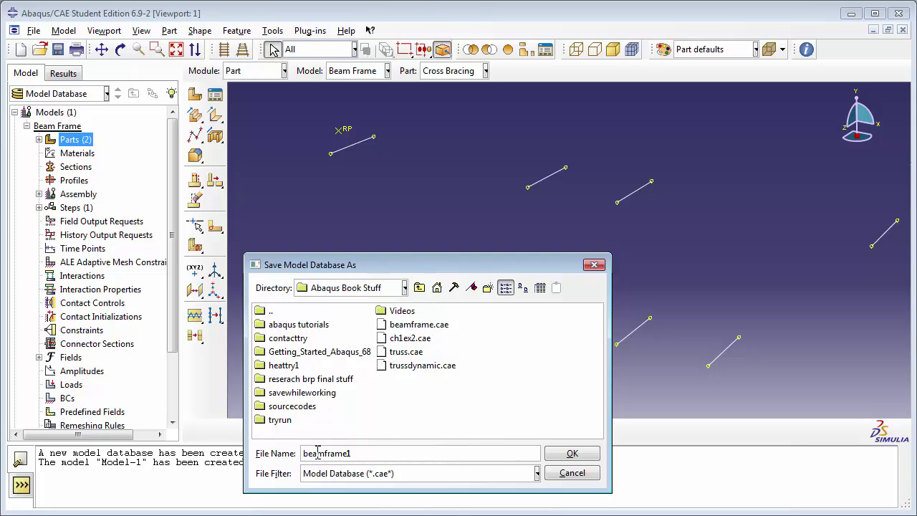